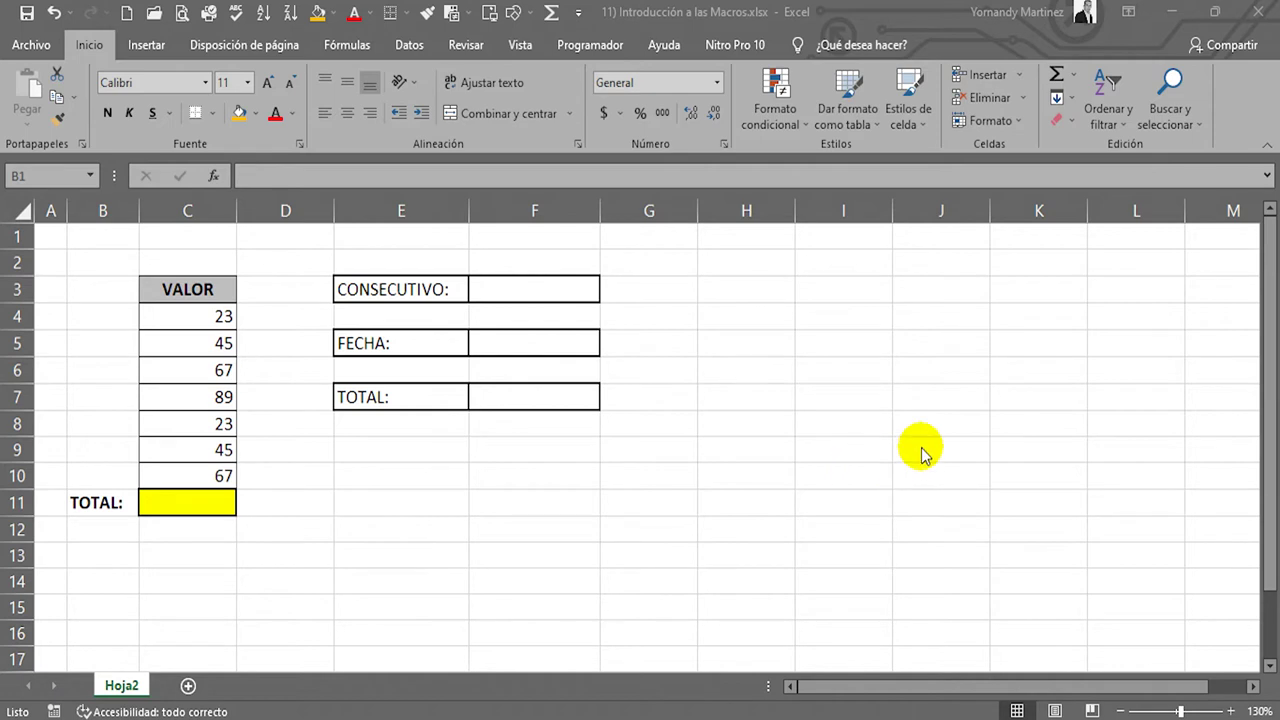
Step: Examine the VALOR list in C4:C10, its total cell C11, and the CONSECUTIVO, FECHA and TOTAL fields in column F
{"action": "left_click", "coordinate": [525, 475]}
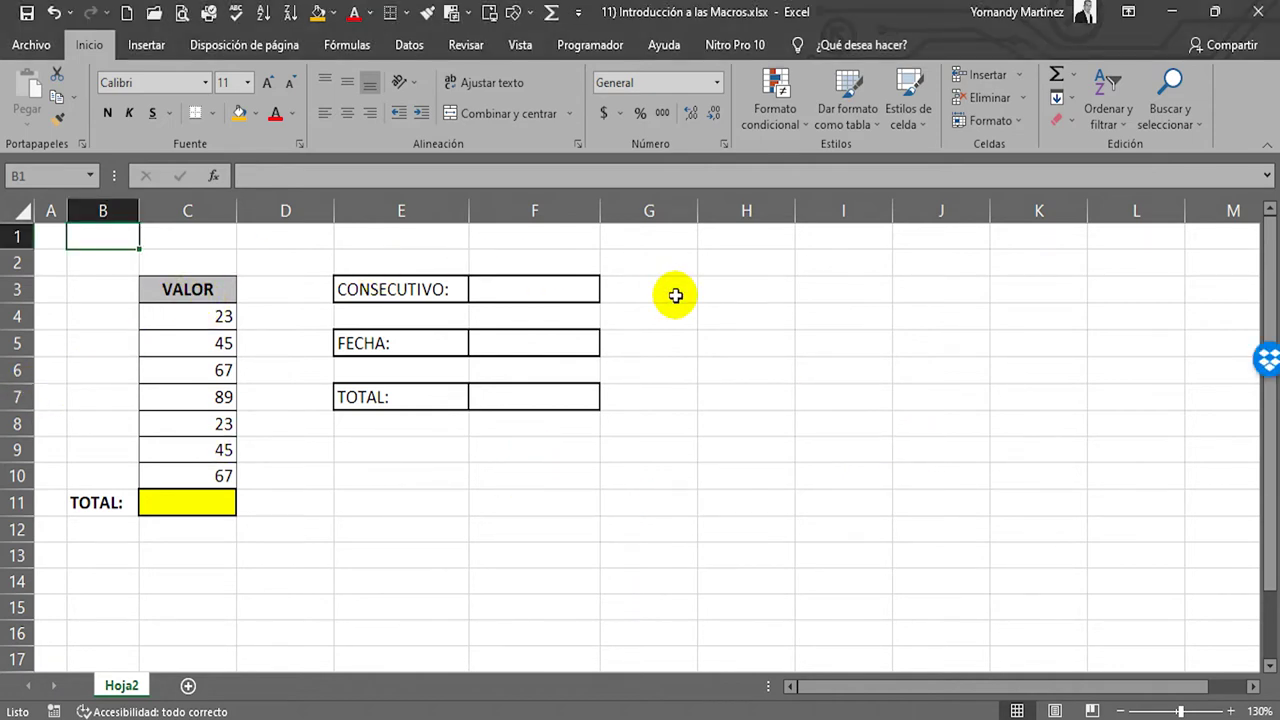
{"action": "scroll", "coordinate": [629, 388], "scroll_direction": "up", "scroll_amount": 3, "text": "ctrl"}
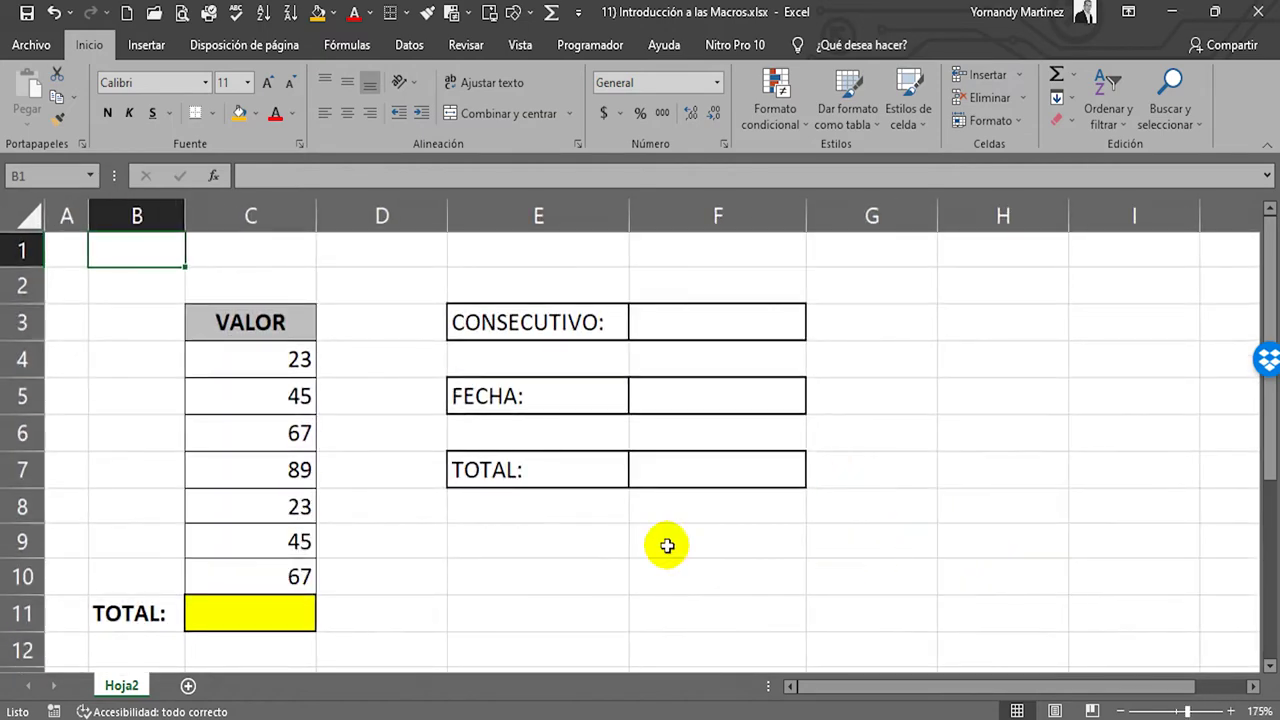
{"action": "left_click", "coordinate": [272, 358]}
{"action": "left_click", "coordinate": [265, 399]}
{"action": "left_click", "coordinate": [263, 443]}
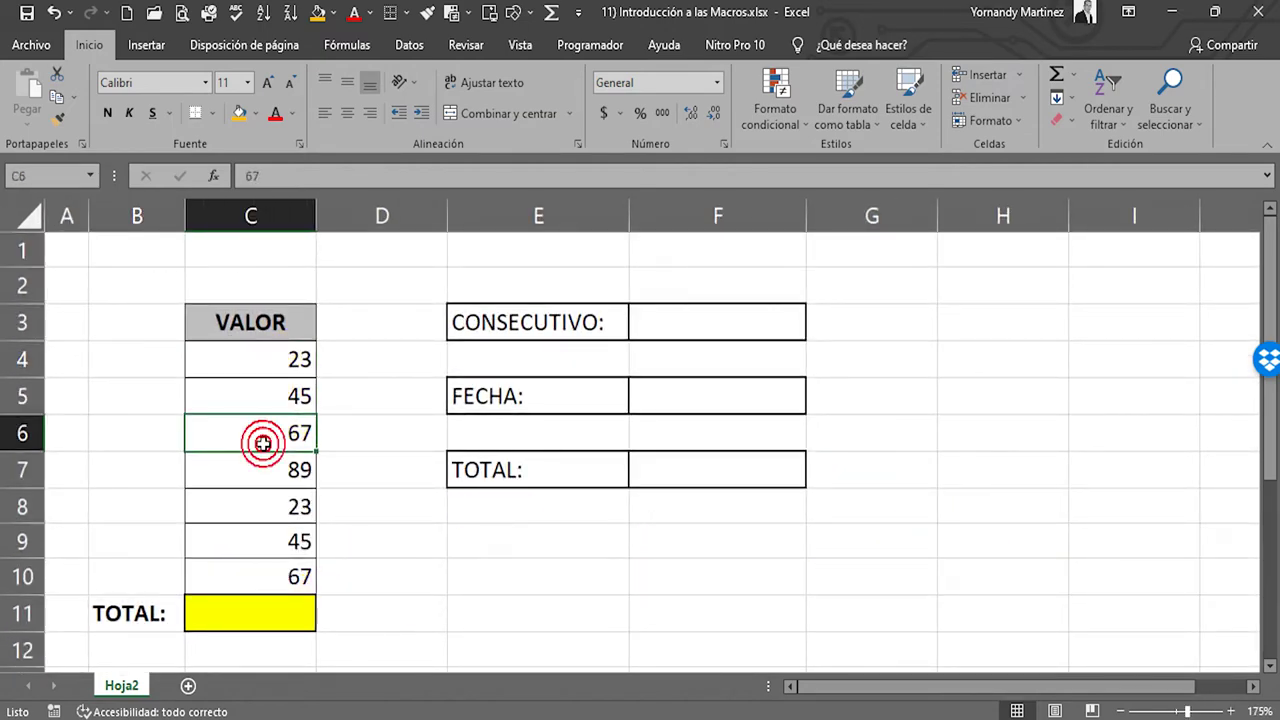
{"action": "left_click", "coordinate": [250, 619]}
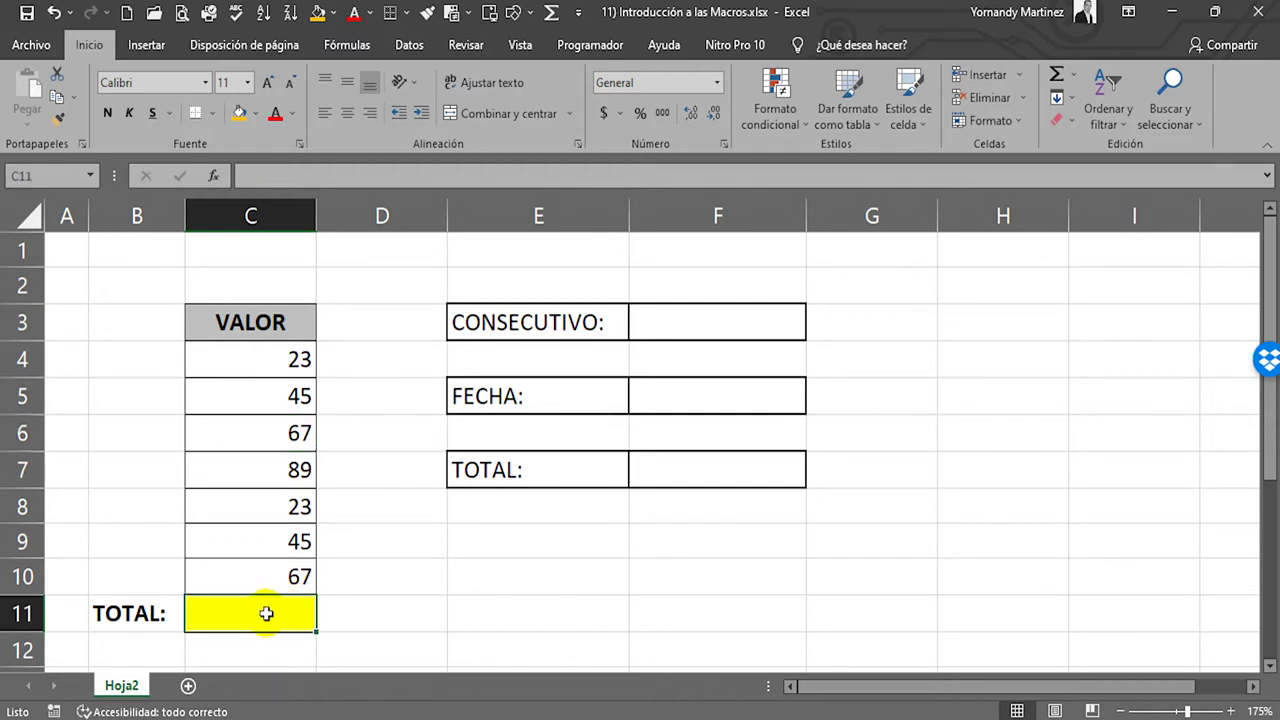
{"action": "left_click", "coordinate": [757, 471]}
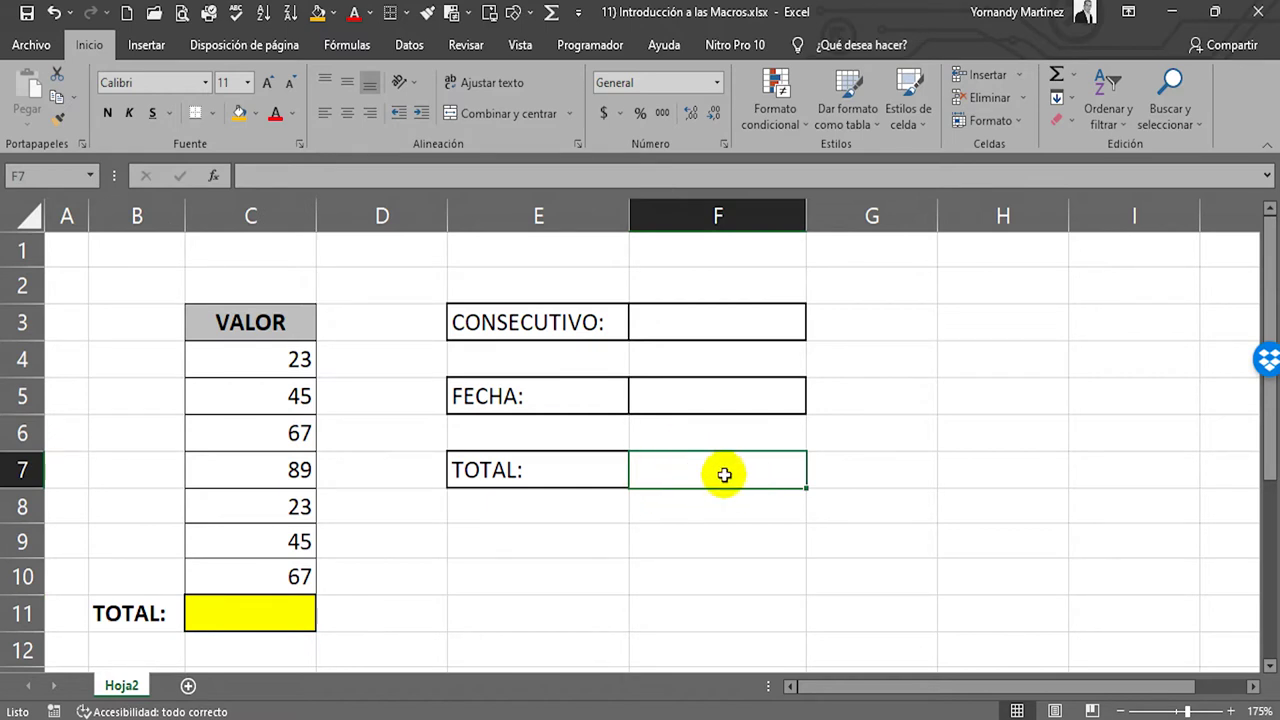
{"action": "left_click", "coordinate": [670, 382]}
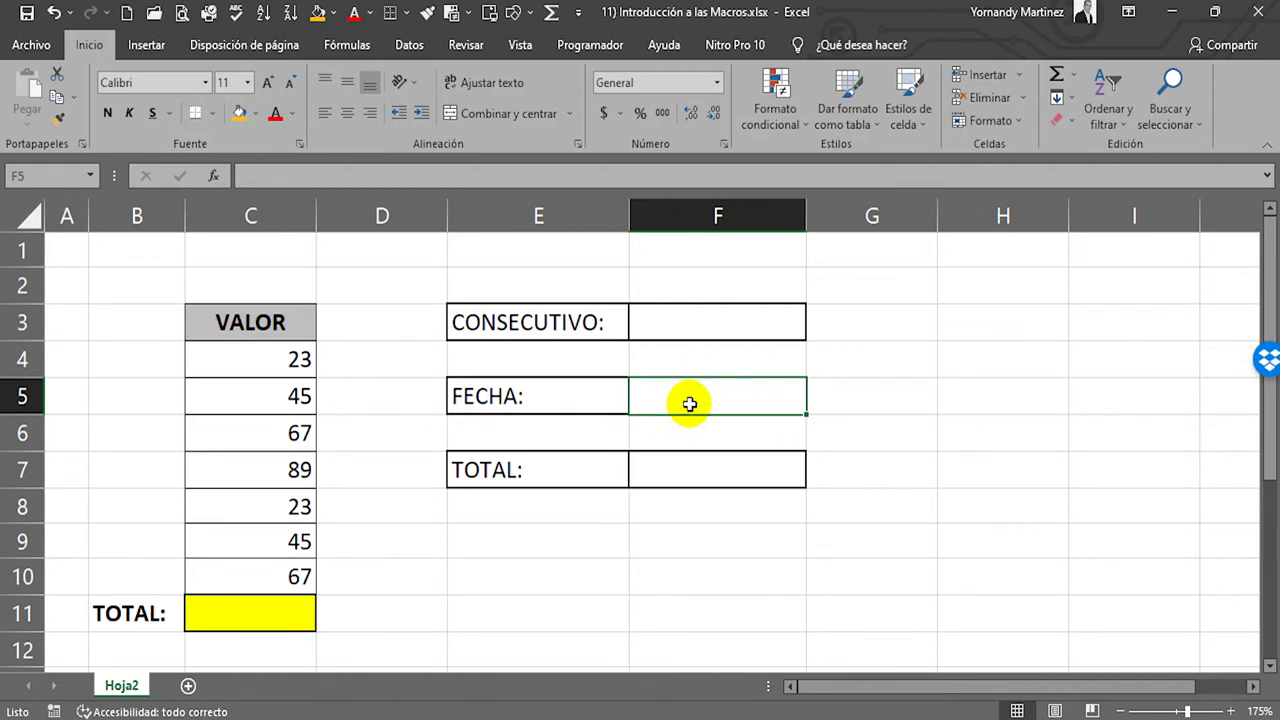
{"action": "left_click", "coordinate": [737, 333]}
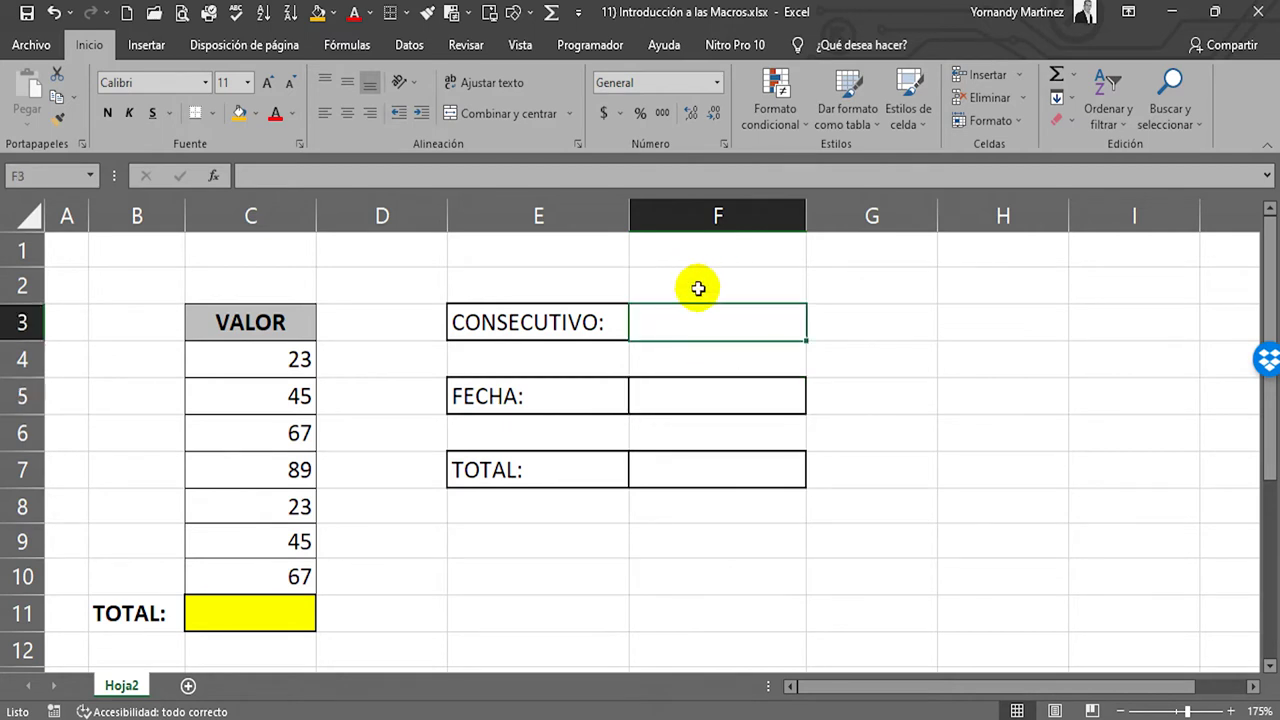
{"action": "left_click_drag", "start_coordinate": [706, 311], "coordinate": [719, 477]}
{"action": "left_click_drag", "start_coordinate": [273, 363], "coordinate": [260, 615]}
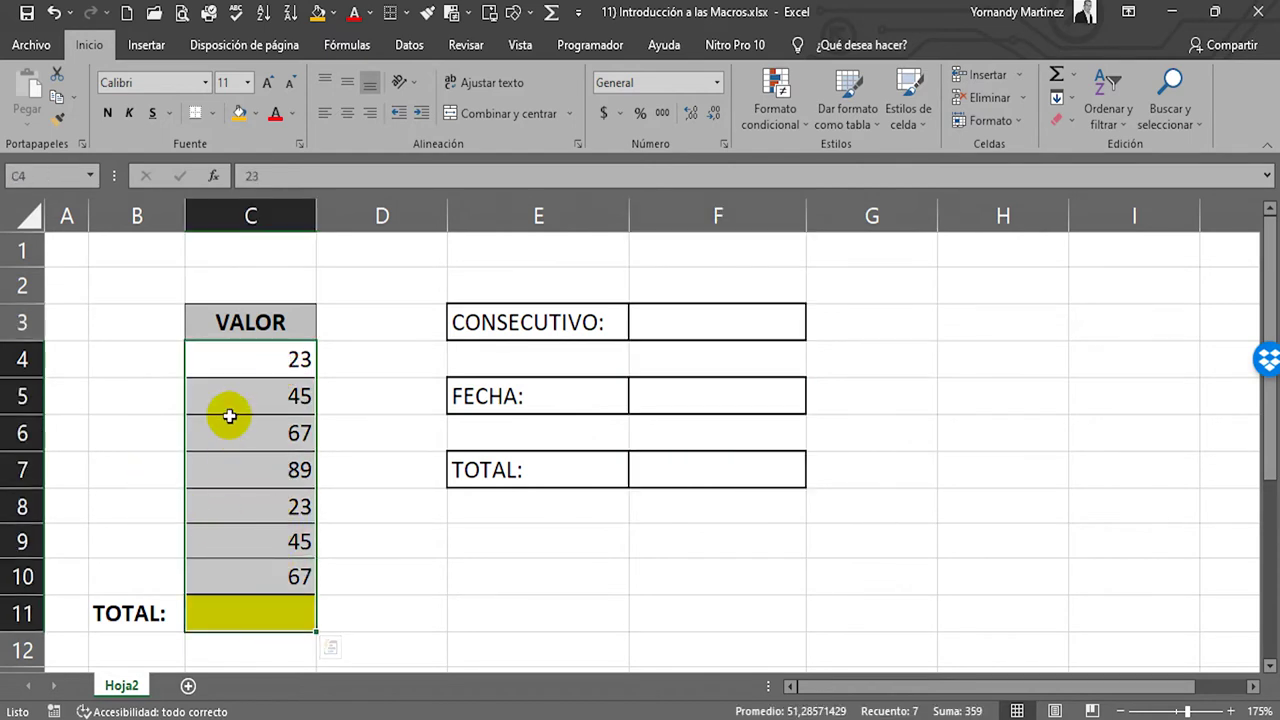
{"action": "left_click", "coordinate": [249, 354]}
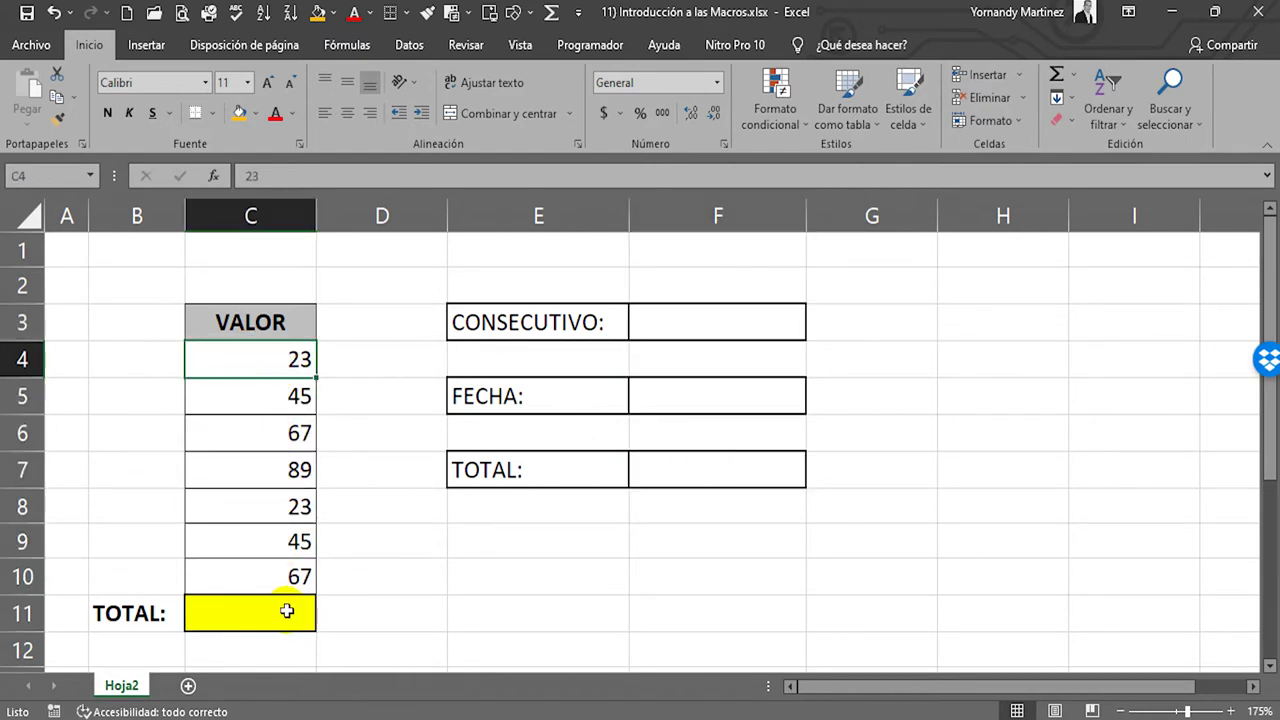
Step: With cell B2 selected, start recording a macro named PRUEBA, stored in Este libro
{"action": "left_click", "coordinate": [115, 288]}
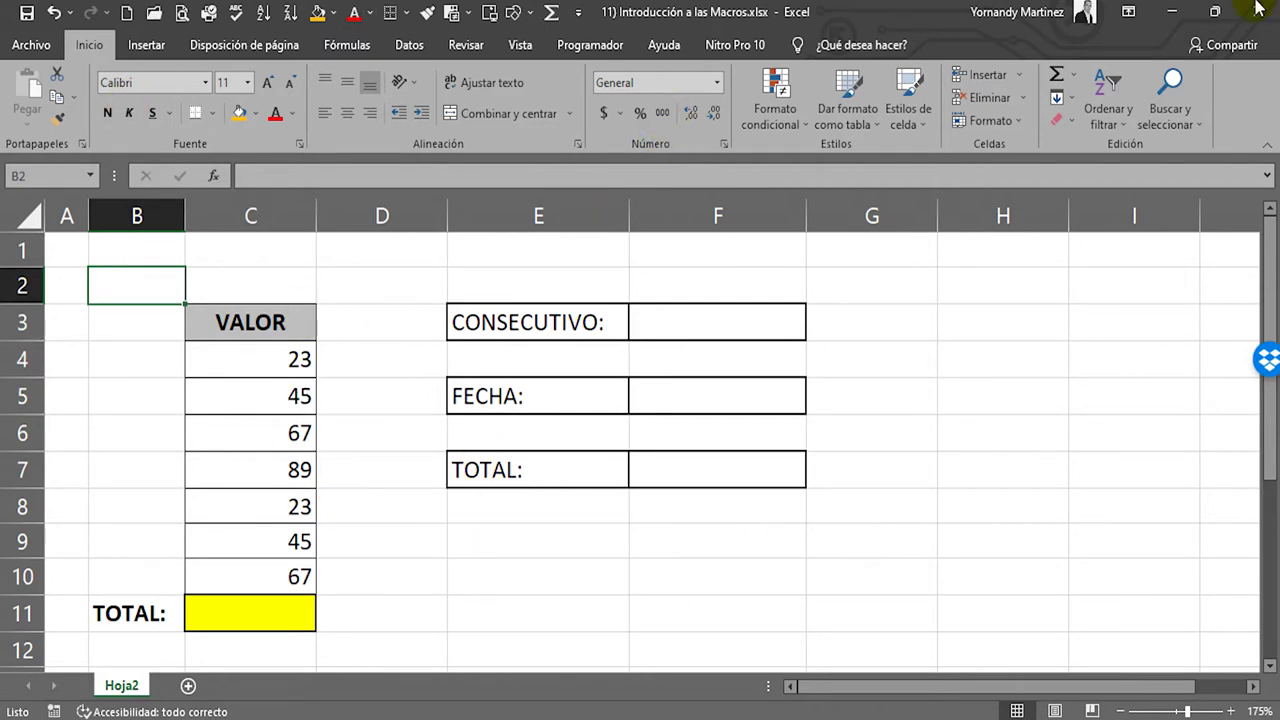
{"action": "left_click", "coordinate": [521, 45]}
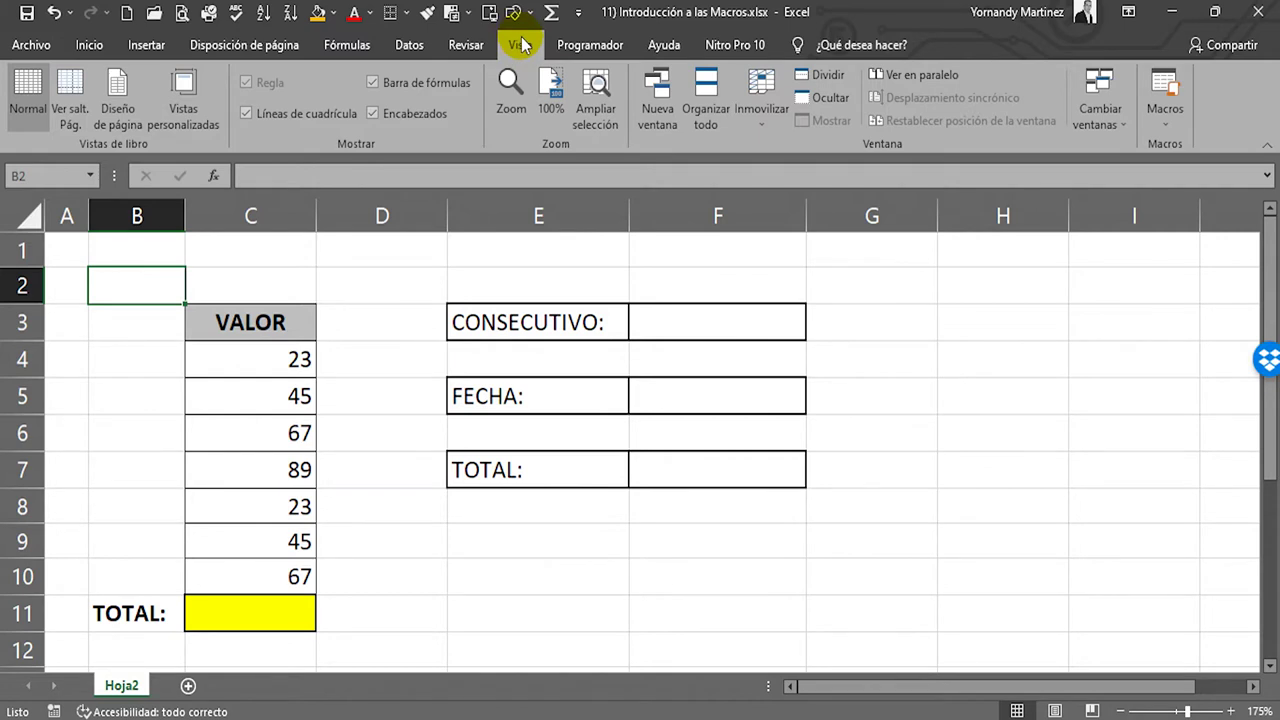
{"action": "left_click", "coordinate": [1165, 125]}
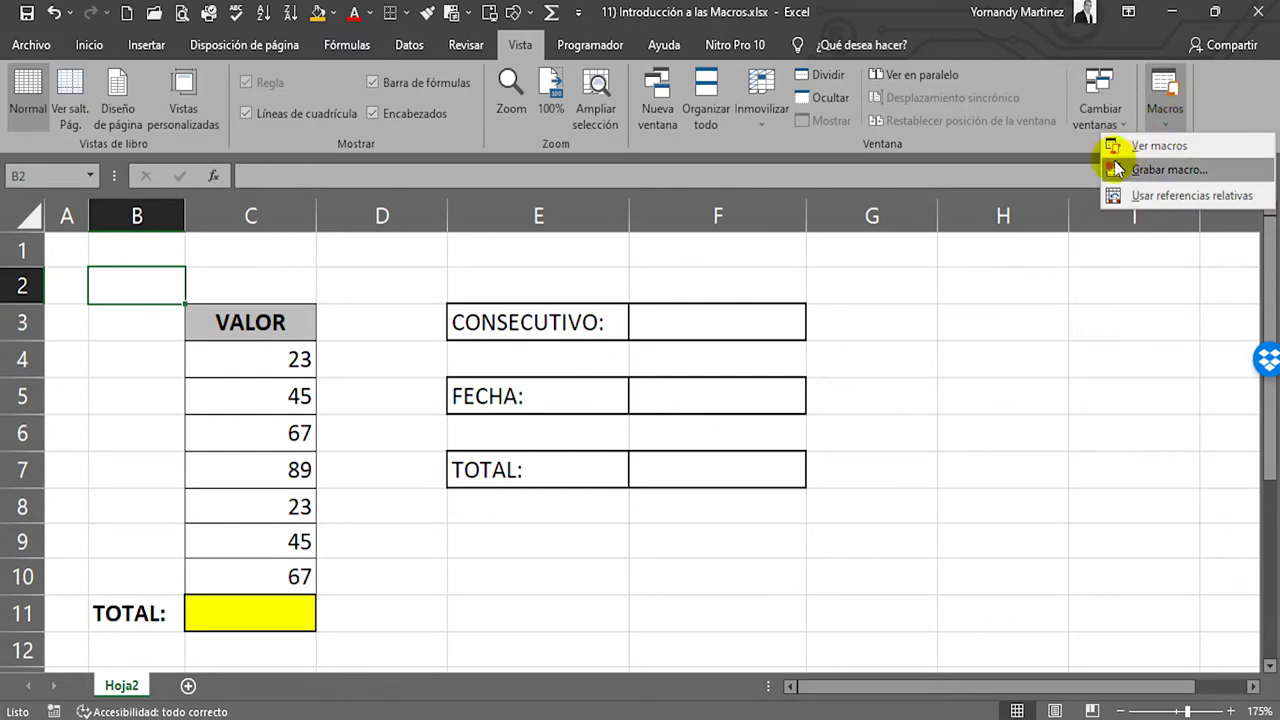
{"action": "left_click", "coordinate": [1117, 170]}
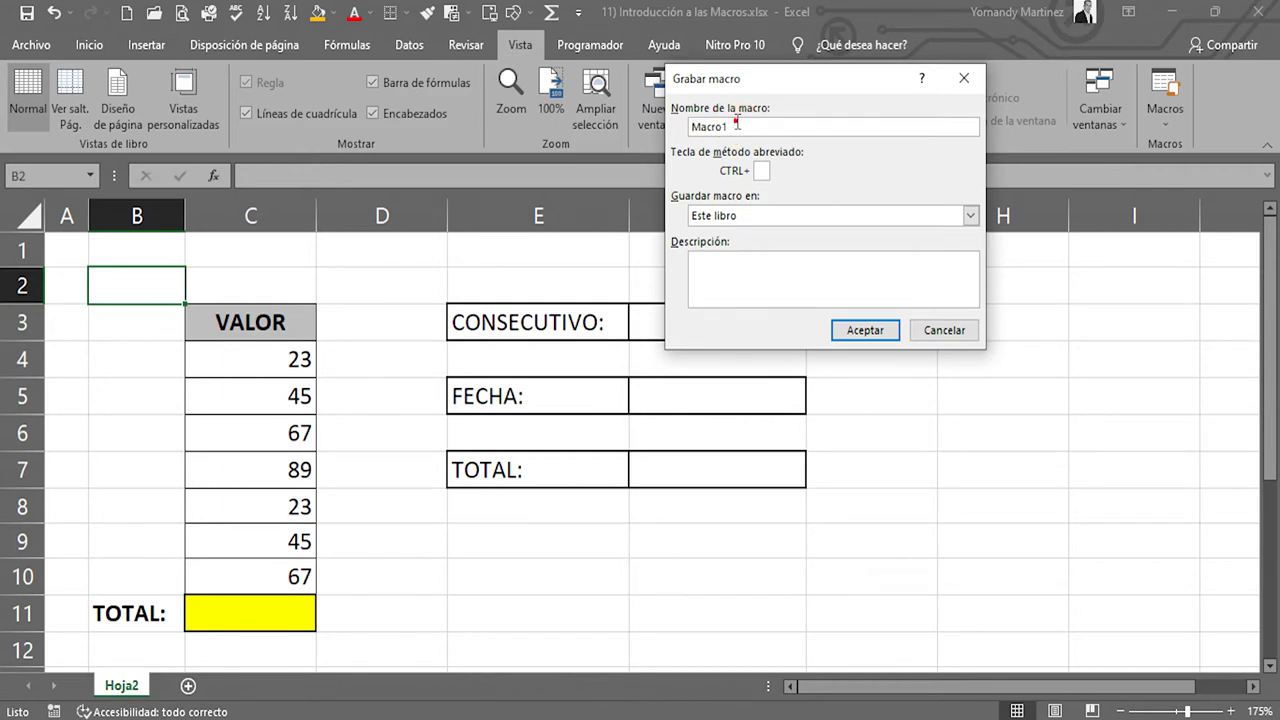
{"action": "type", "text": "PRUEBA"}
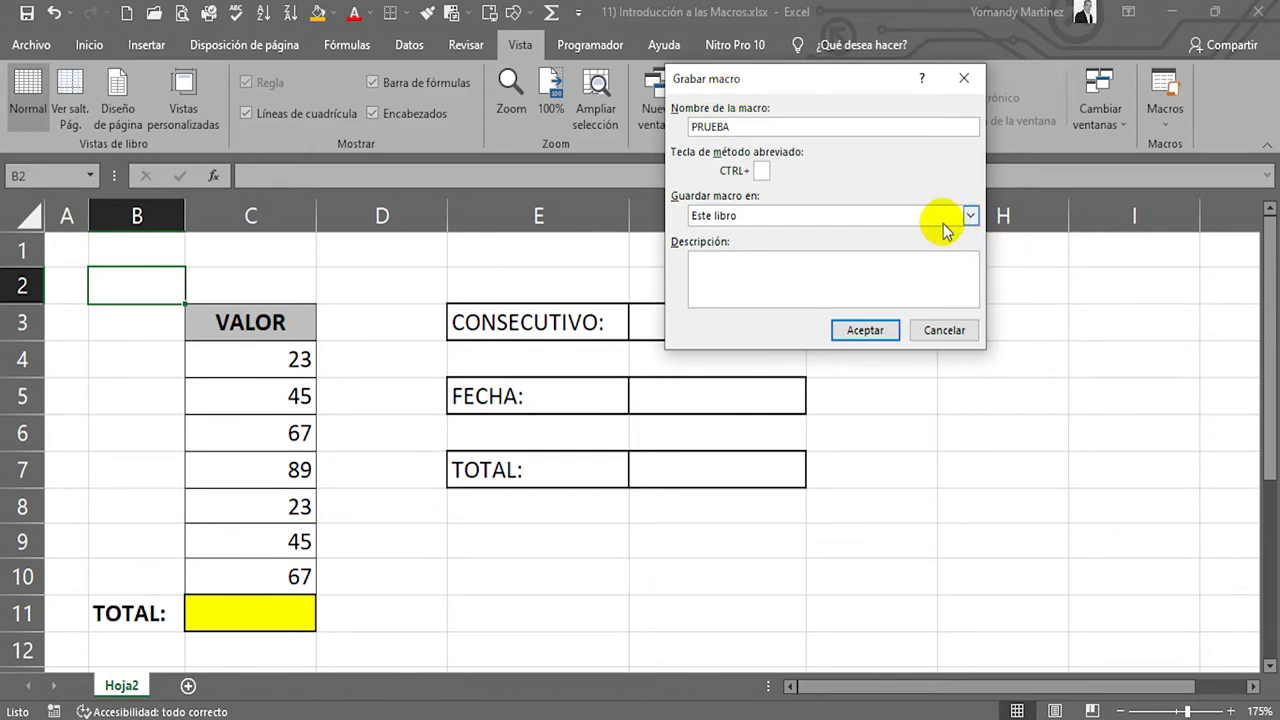
{"action": "left_click", "coordinate": [884, 331]}
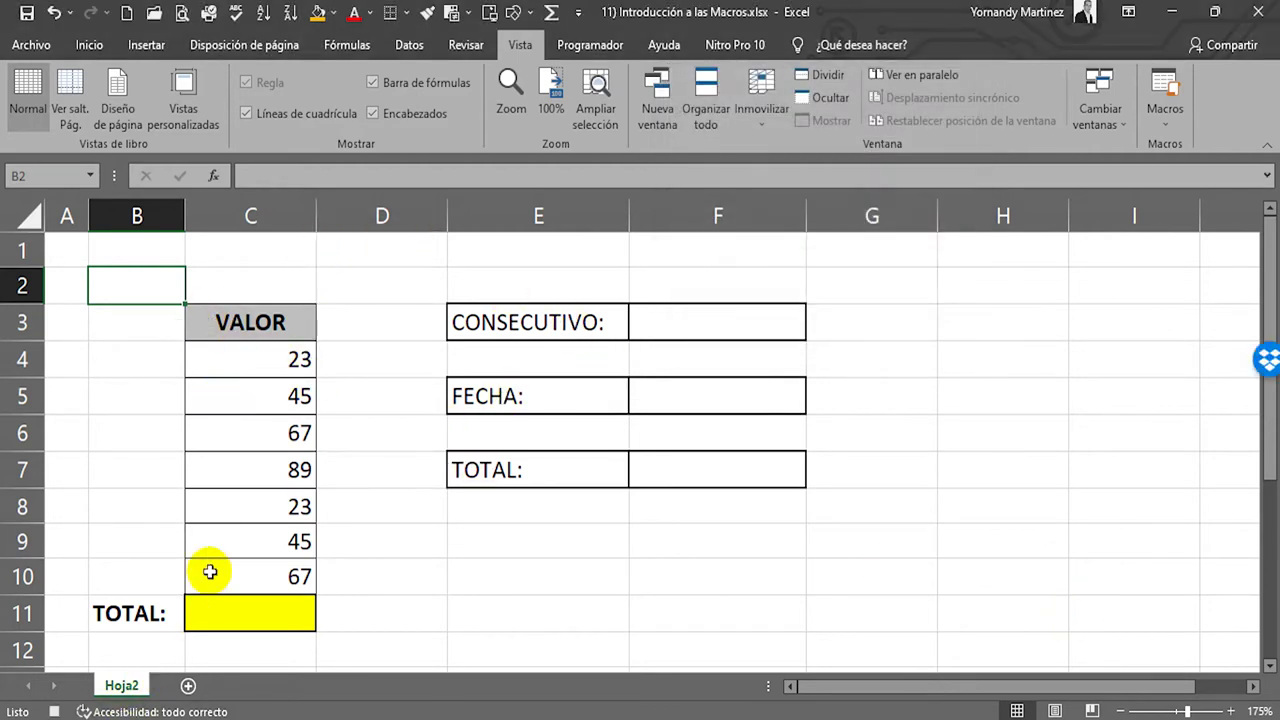
Step: Total the VALOR column in the yellow cell C11 with an AutoSum of C4:C10
{"action": "left_click", "coordinate": [55, 712]}
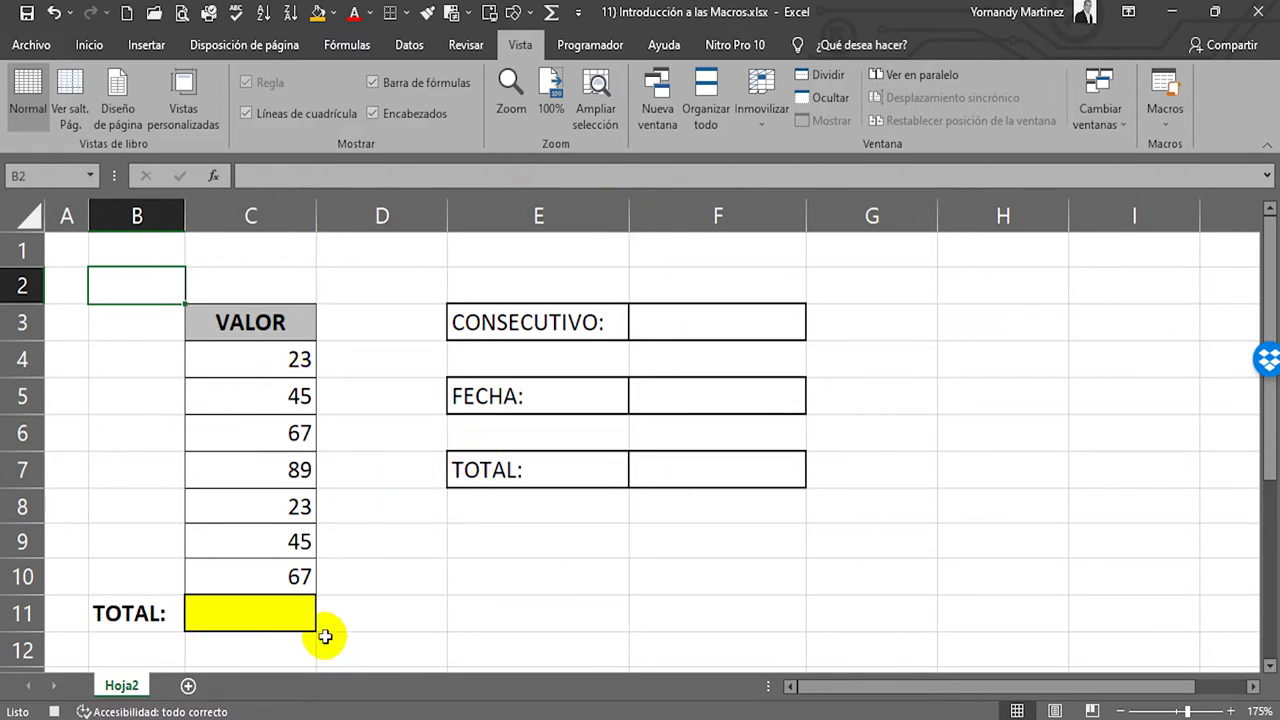
{"action": "left_click", "coordinate": [257, 613]}
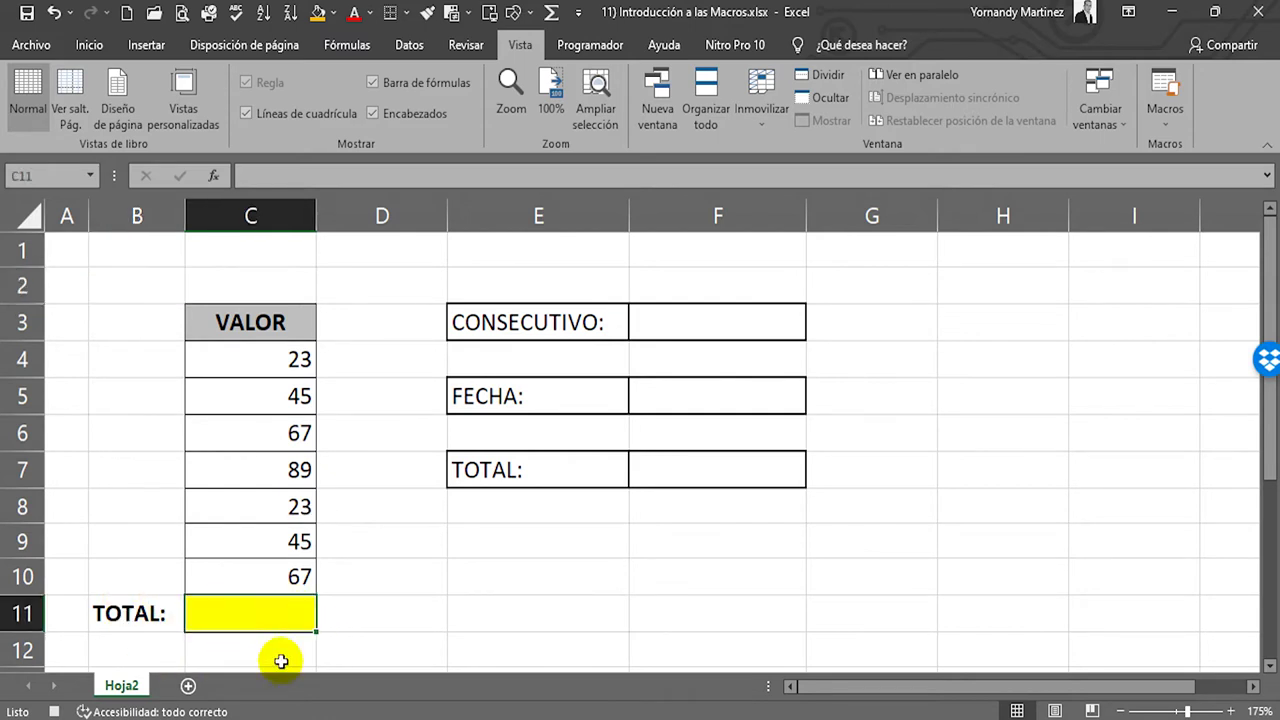
{"action": "left_click", "coordinate": [238, 618]}
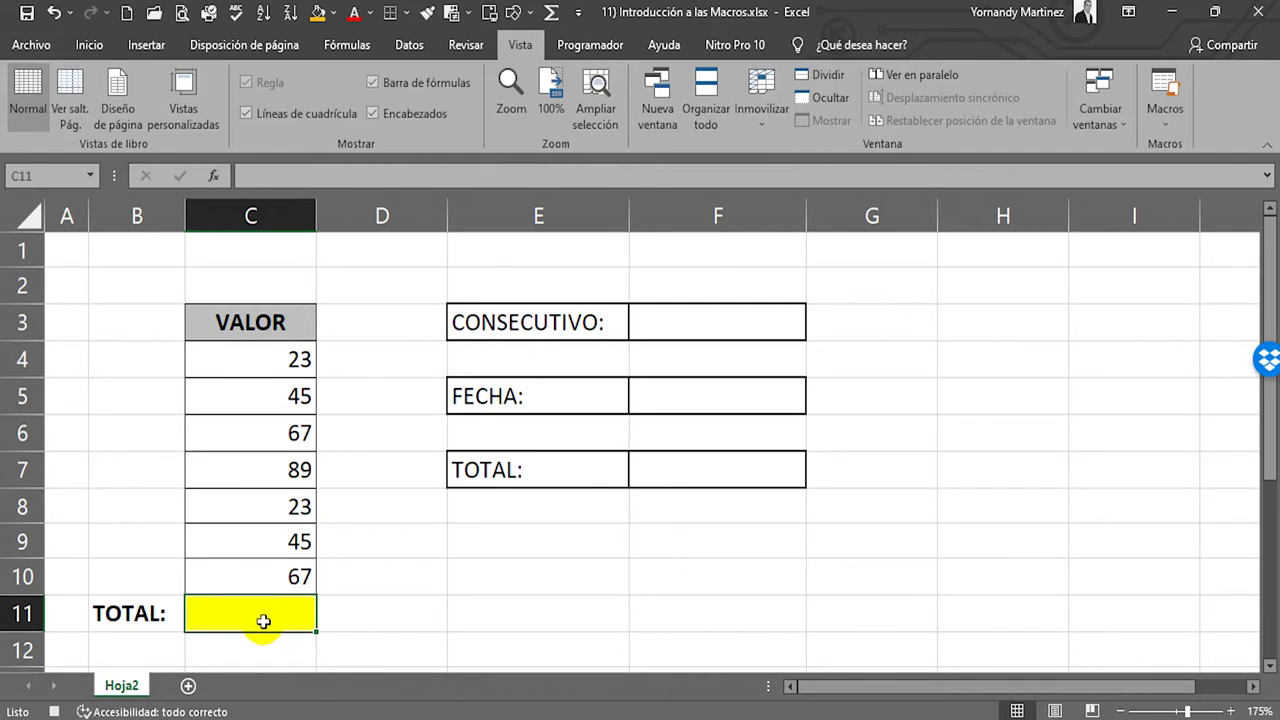
{"action": "left_click", "coordinate": [552, 14]}
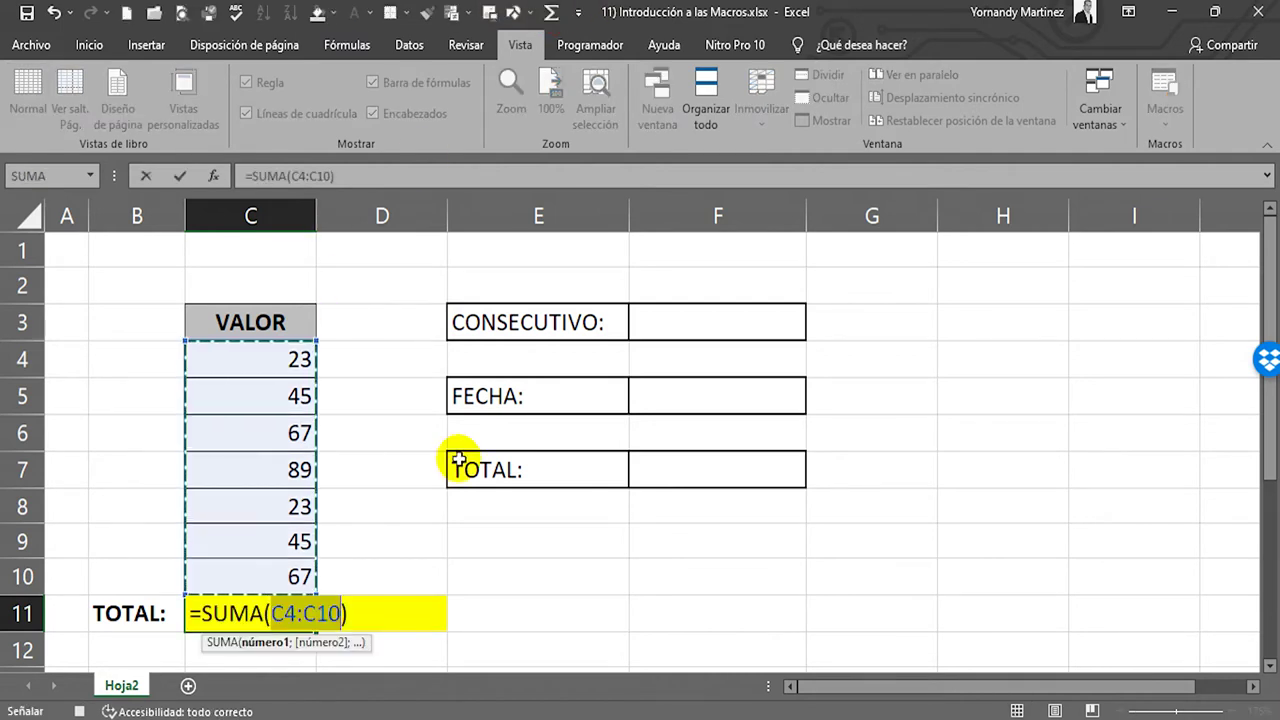
{"action": "key", "text": "Return"}
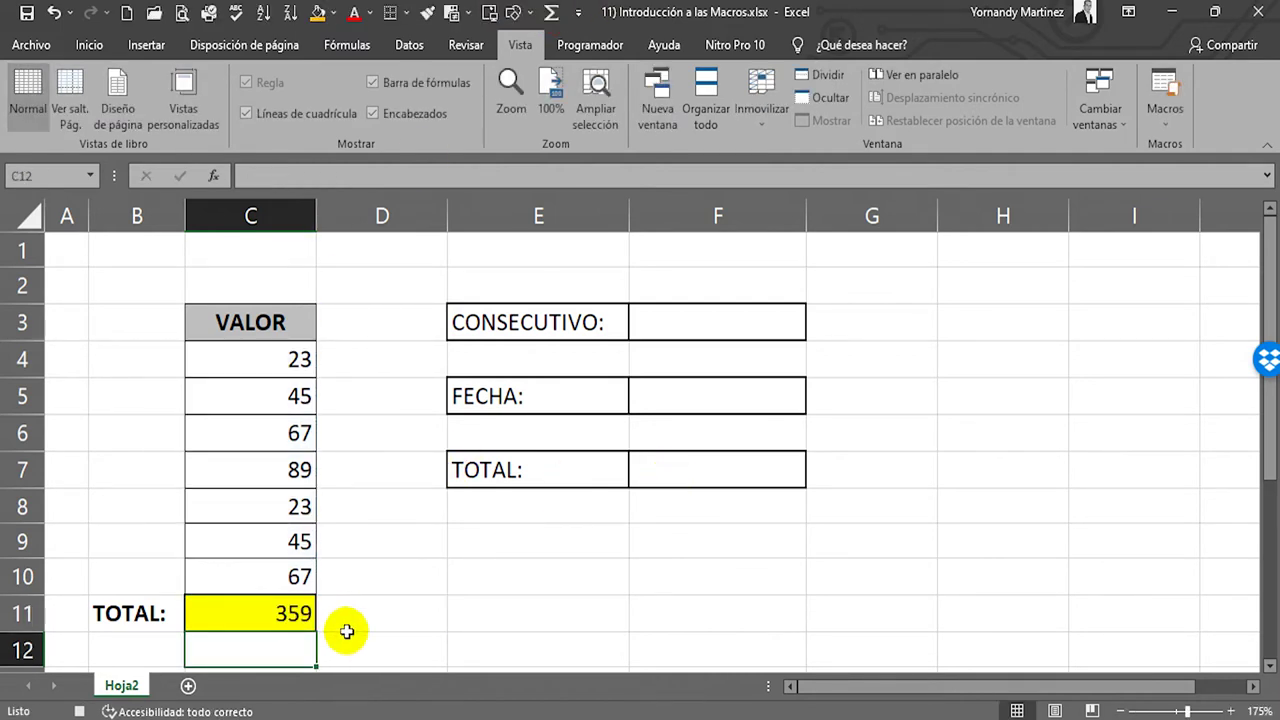
Step: Copy the total from C11 and paste it as values only into the TOTAL field in F7
{"action": "left_click", "coordinate": [300, 612]}
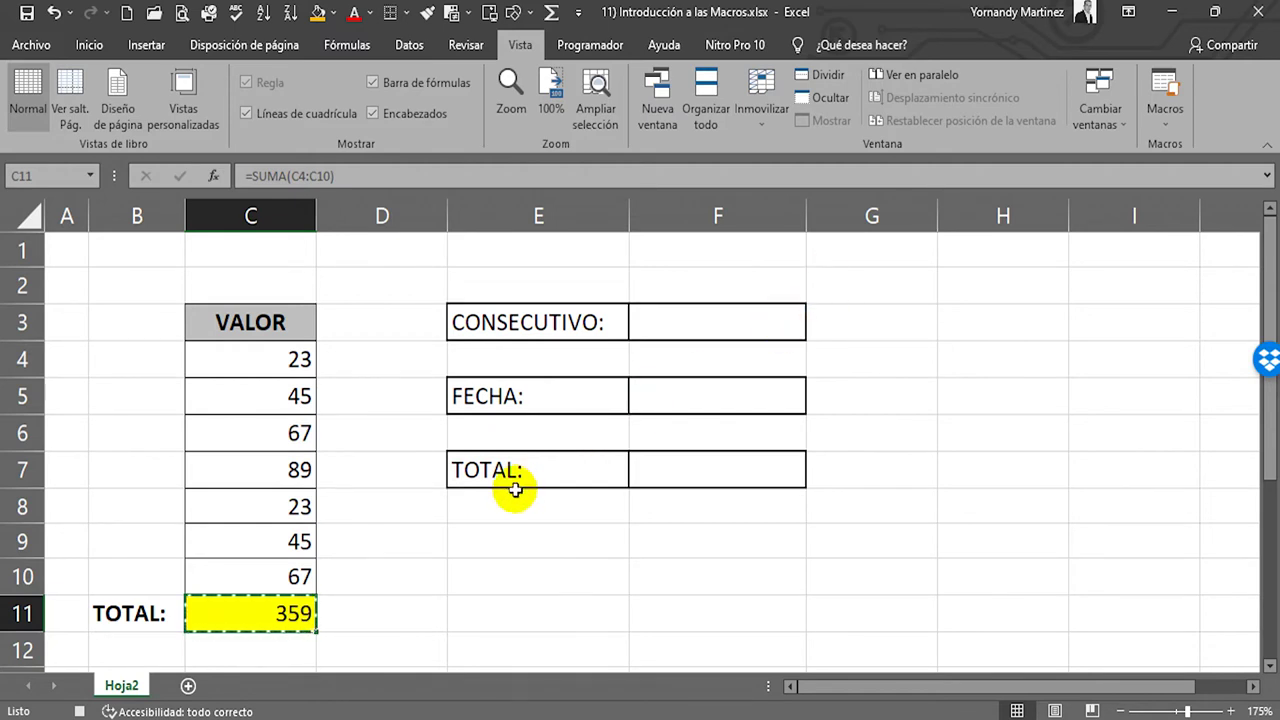
{"action": "left_click", "coordinate": [697, 483]}
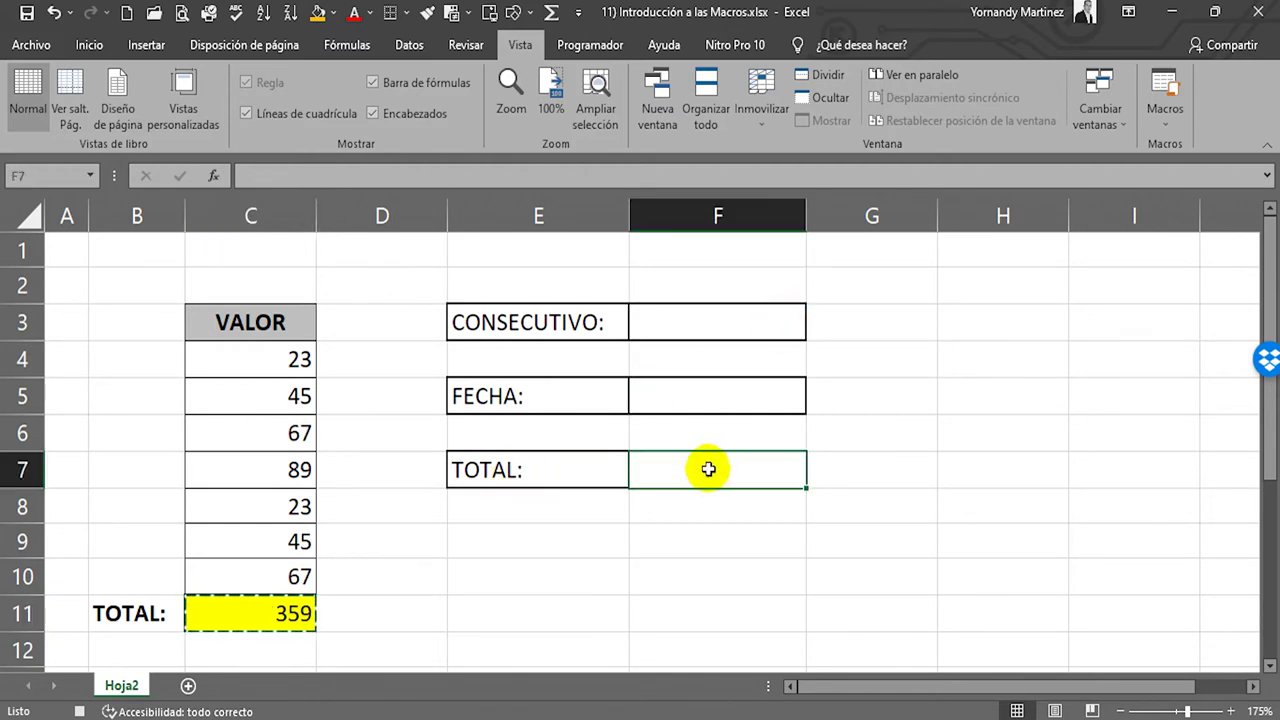
{"action": "right_click", "coordinate": [693, 470]}
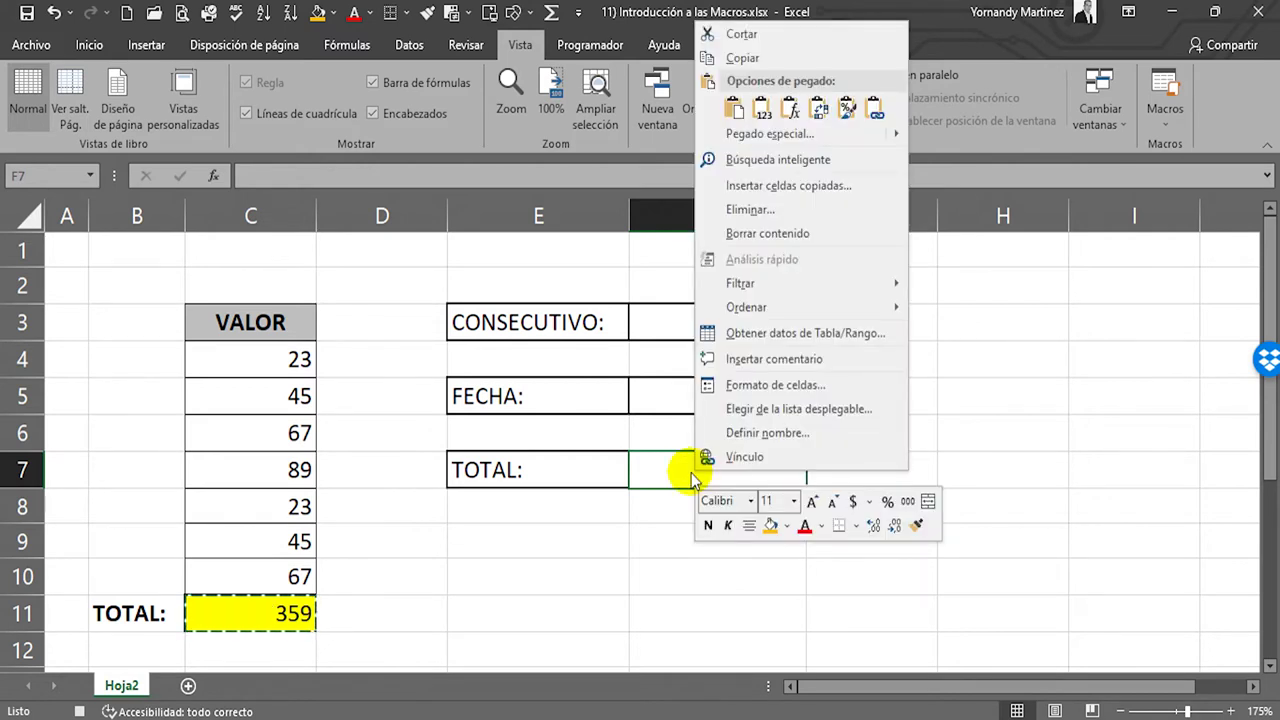
{"action": "left_click", "coordinate": [762, 108]}
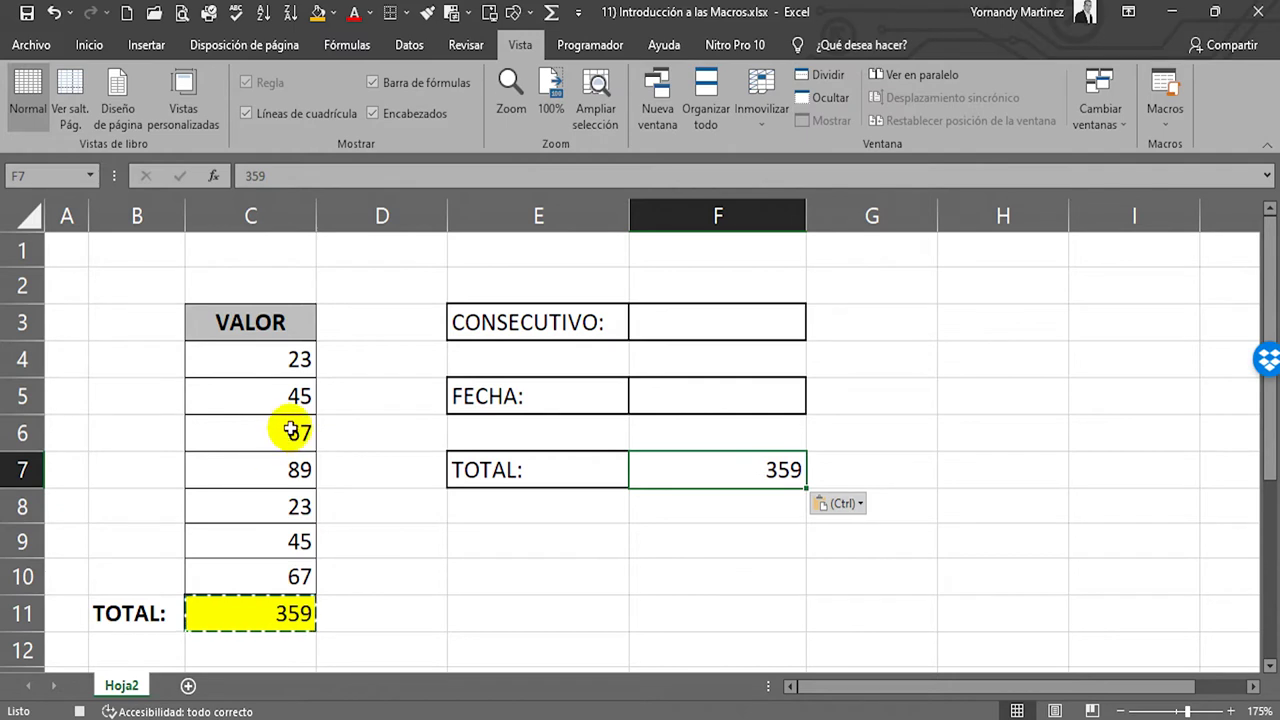
{"action": "left_click", "coordinate": [726, 477]}
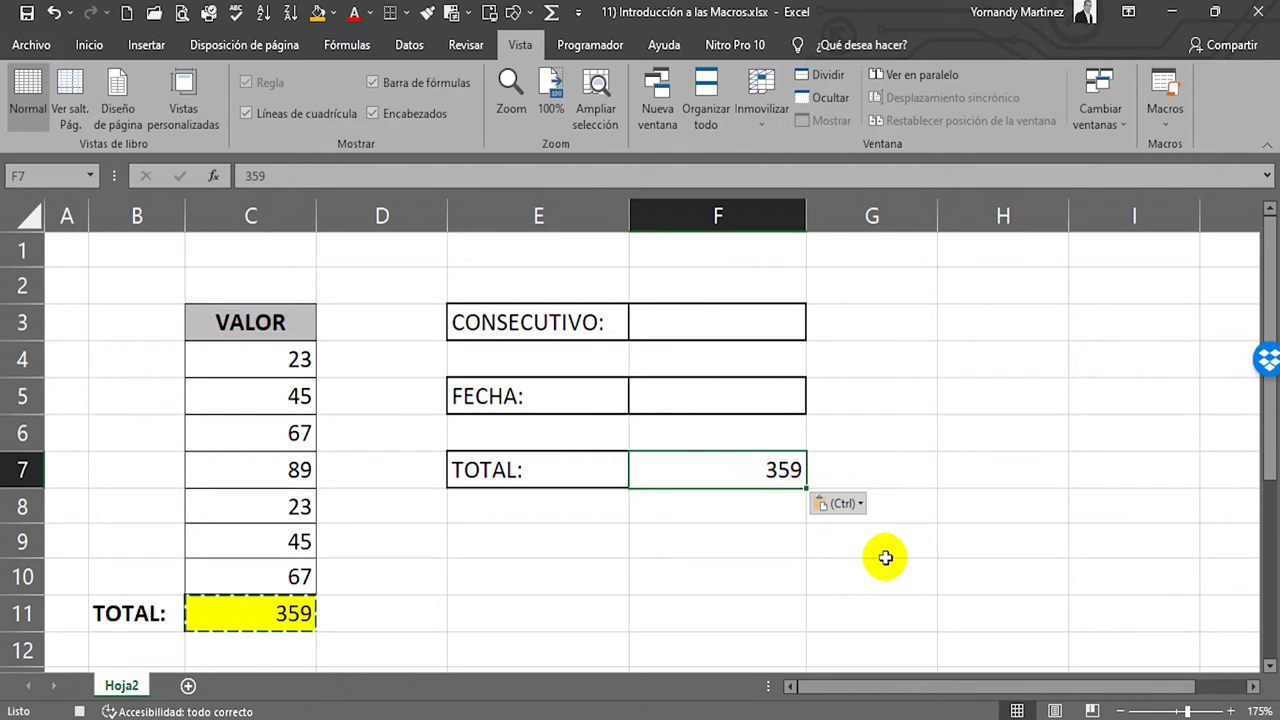
{"action": "key", "text": "Escape"}
Step: Enter the formula =HOY() in the FECHA field in F5
{"action": "left_click", "coordinate": [694, 396]}
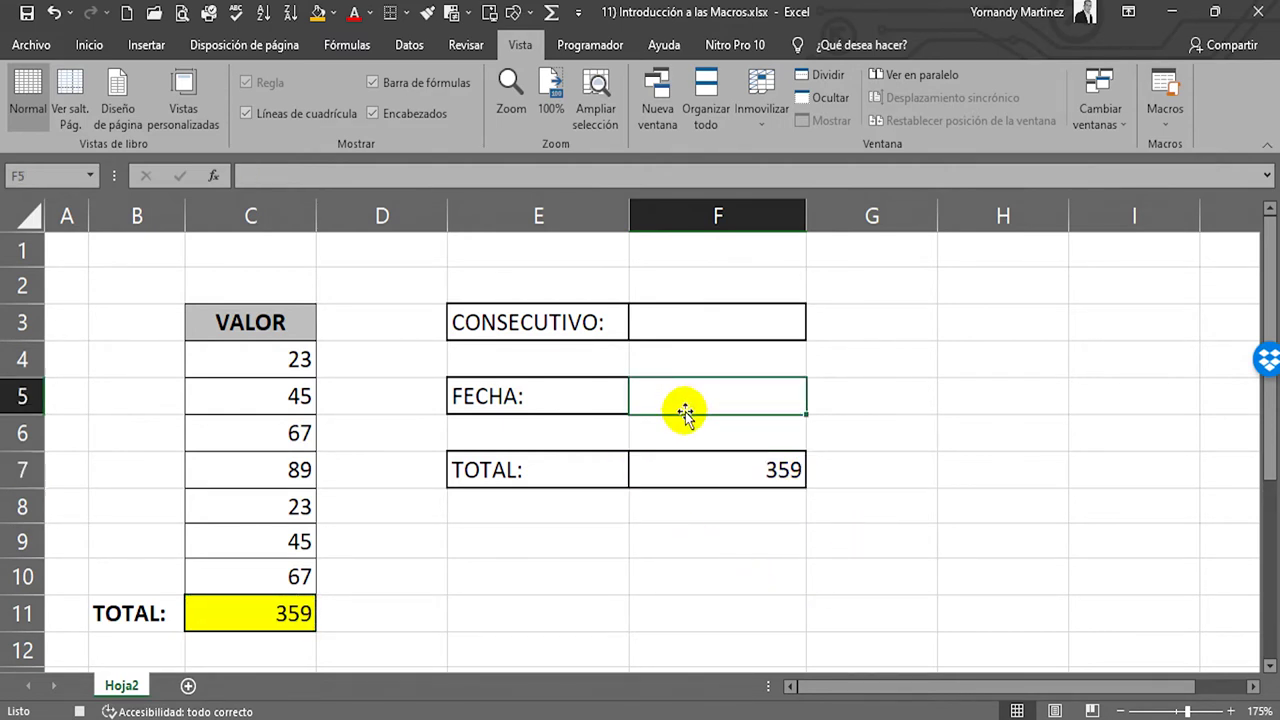
{"action": "type", "text": "=HOY"}
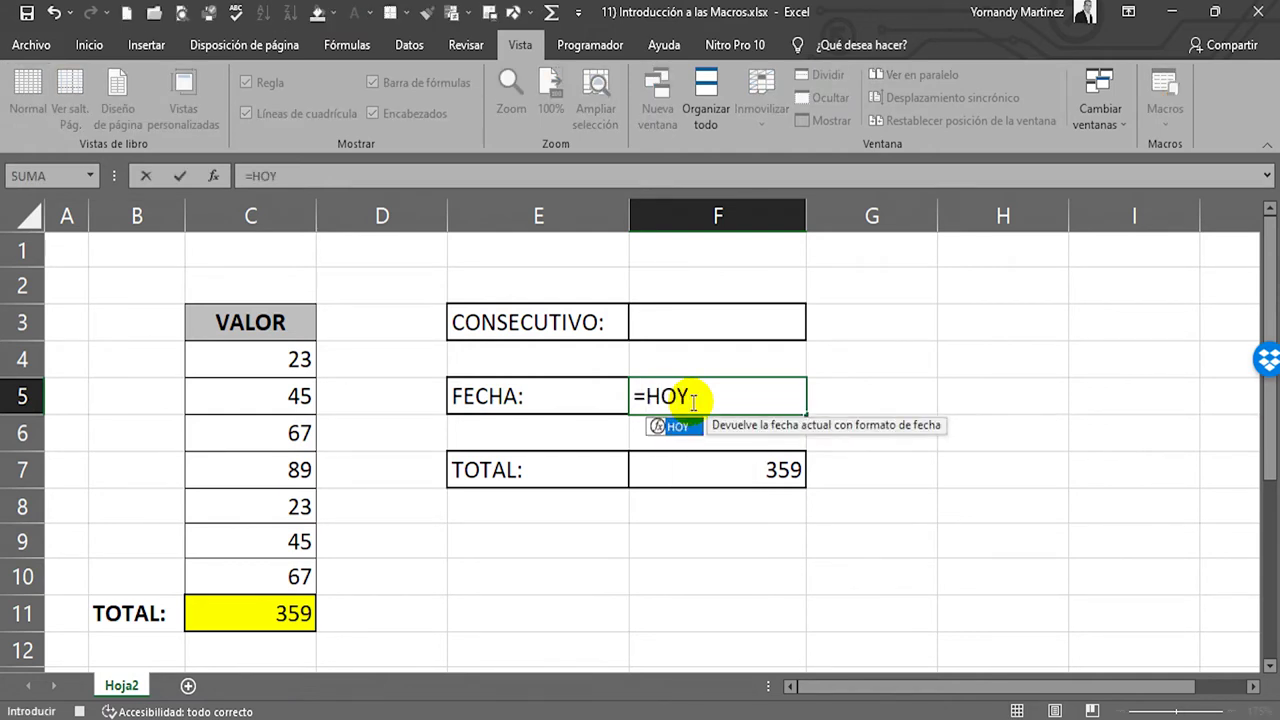
{"action": "type", "text": "()"}
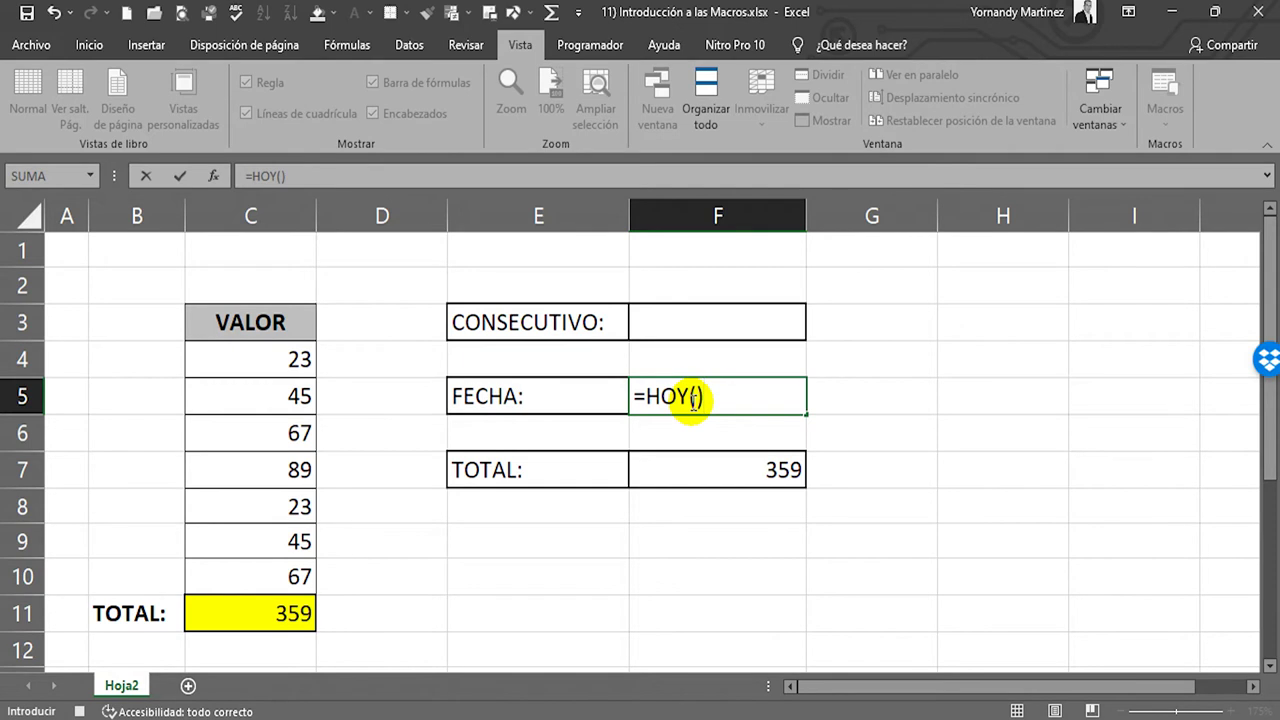
{"action": "key", "text": "Return"}
{"action": "left_click", "coordinate": [688, 401]}
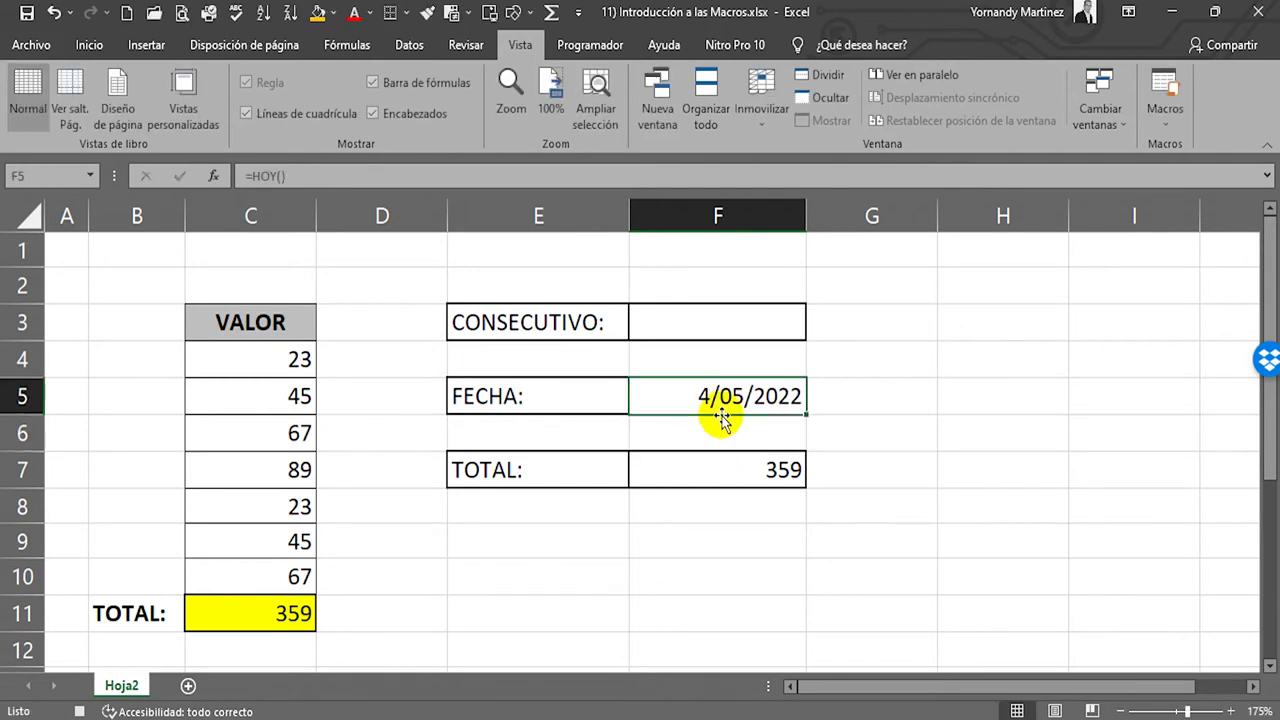
{"action": "double_click", "coordinate": [747, 400]}
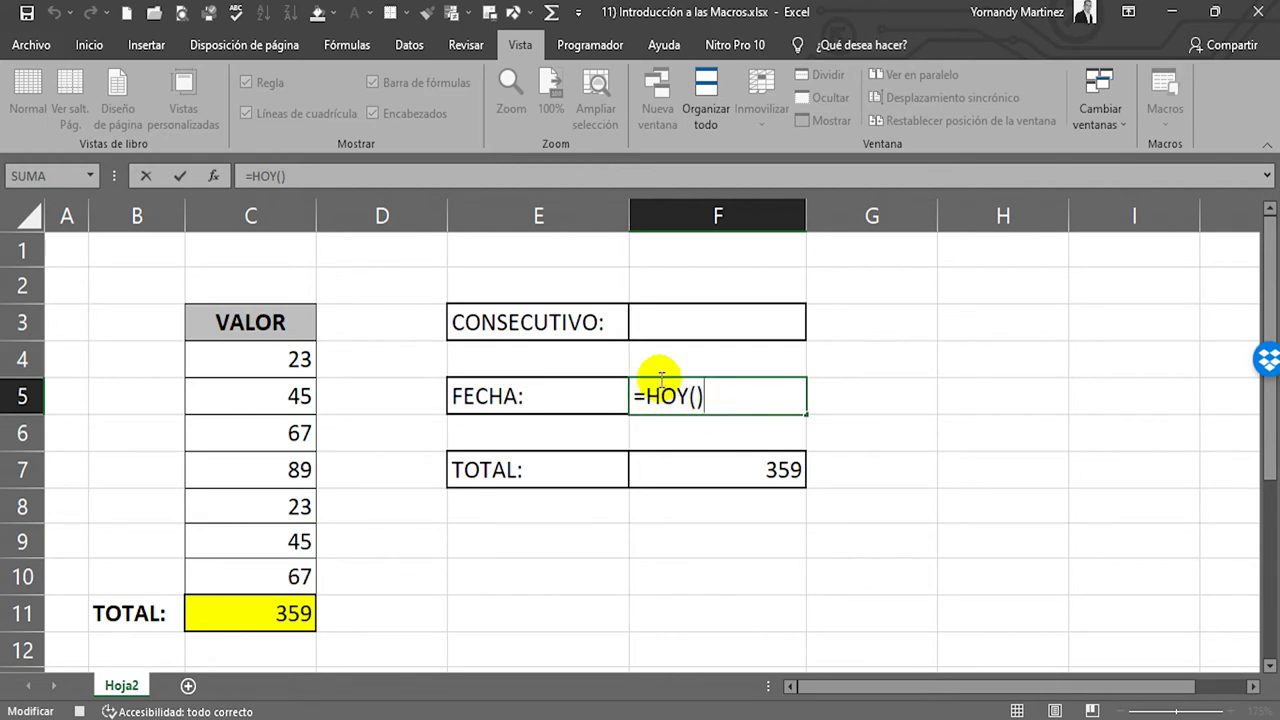
{"action": "key", "text": "ctrl+Return"}
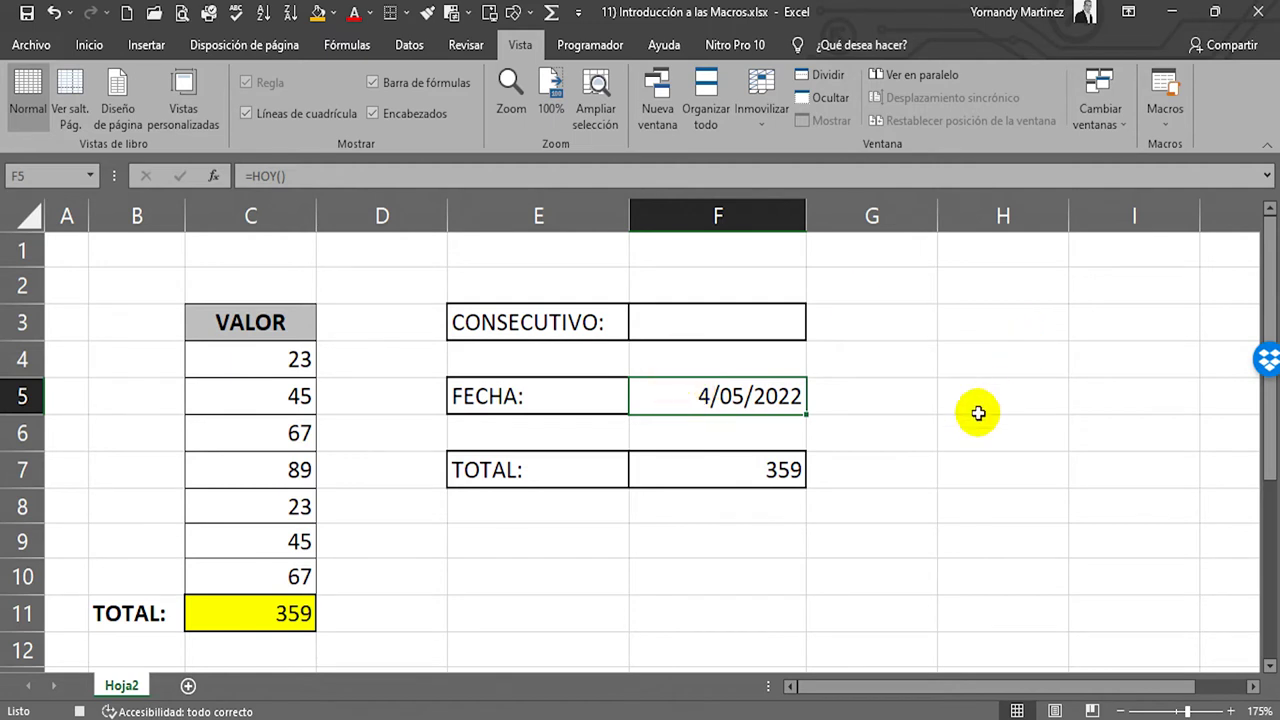
Step: Convert the date formula in F5 to a fixed date by copying the cell and pasting values over it
{"action": "right_click", "coordinate": [709, 397]}
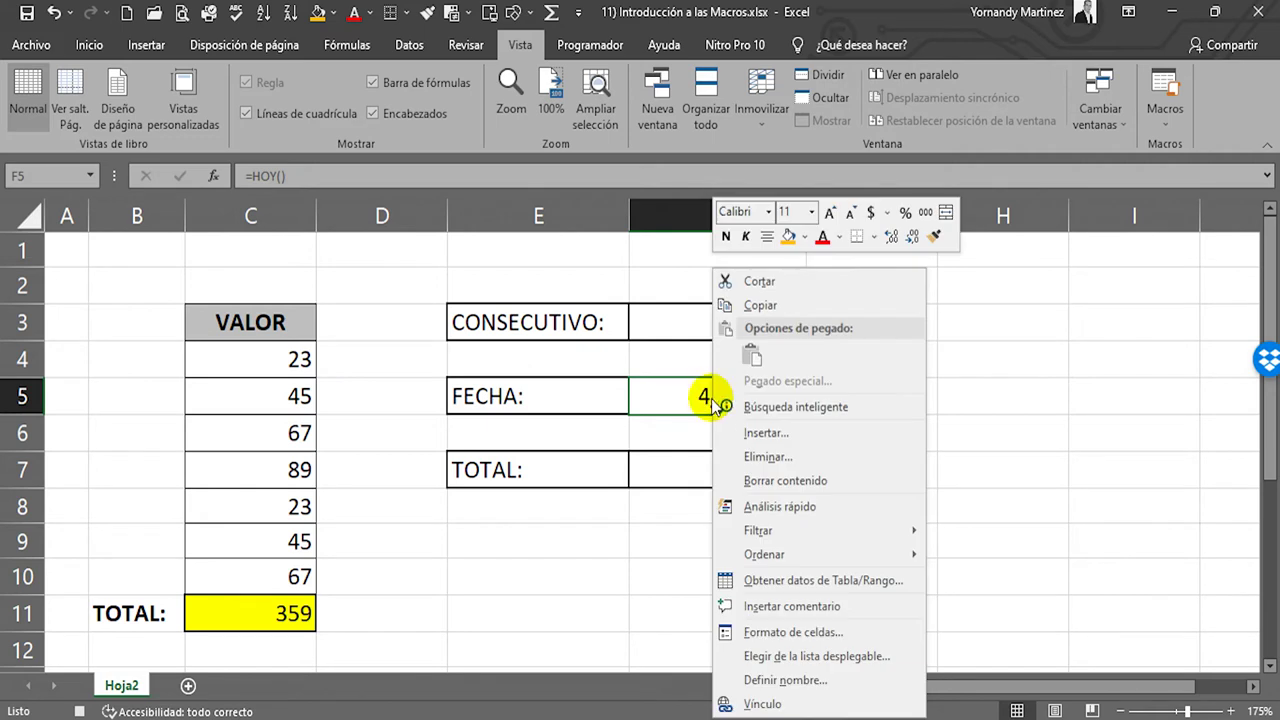
{"action": "left_click", "coordinate": [708, 397]}
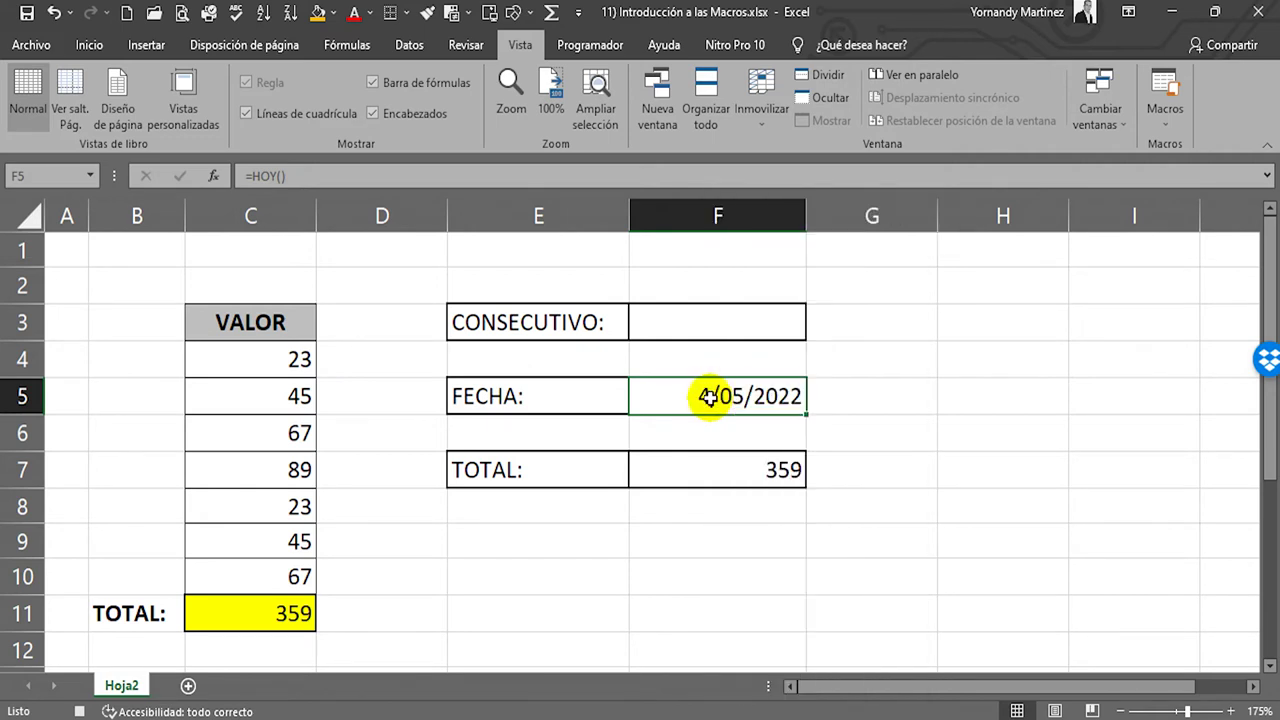
{"action": "right_click", "coordinate": [708, 397]}
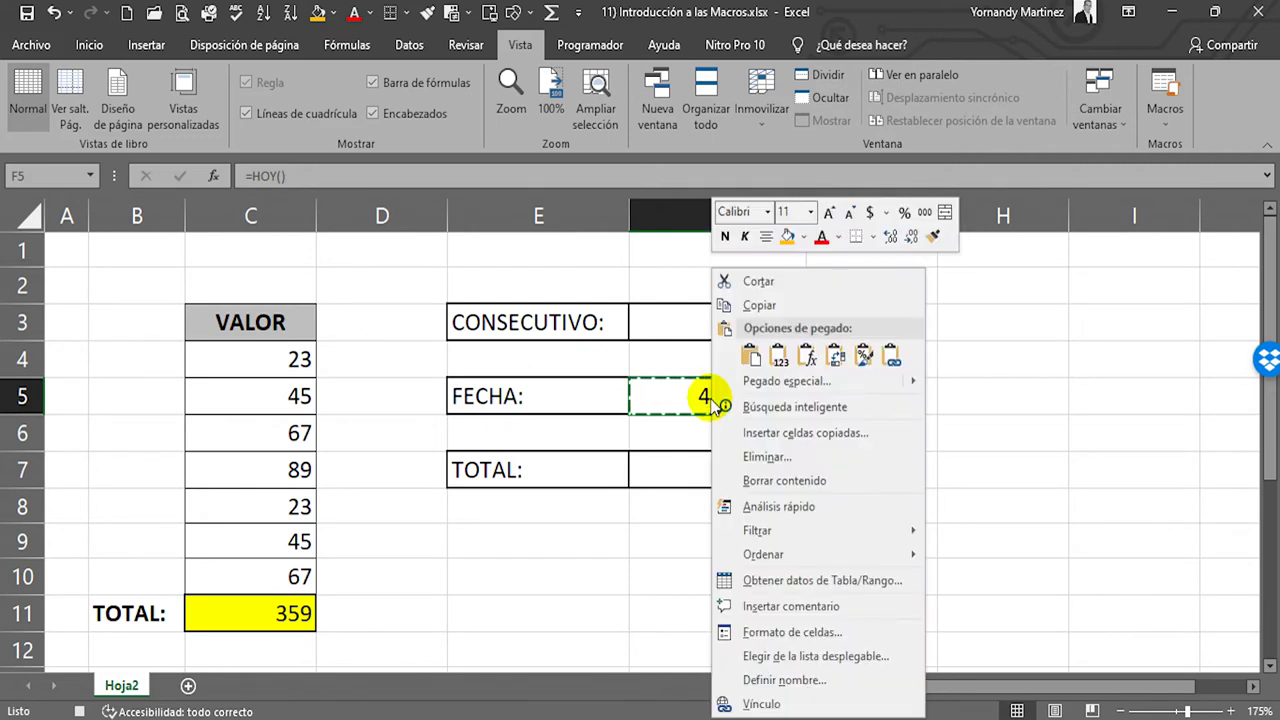
{"action": "left_click", "coordinate": [778, 357]}
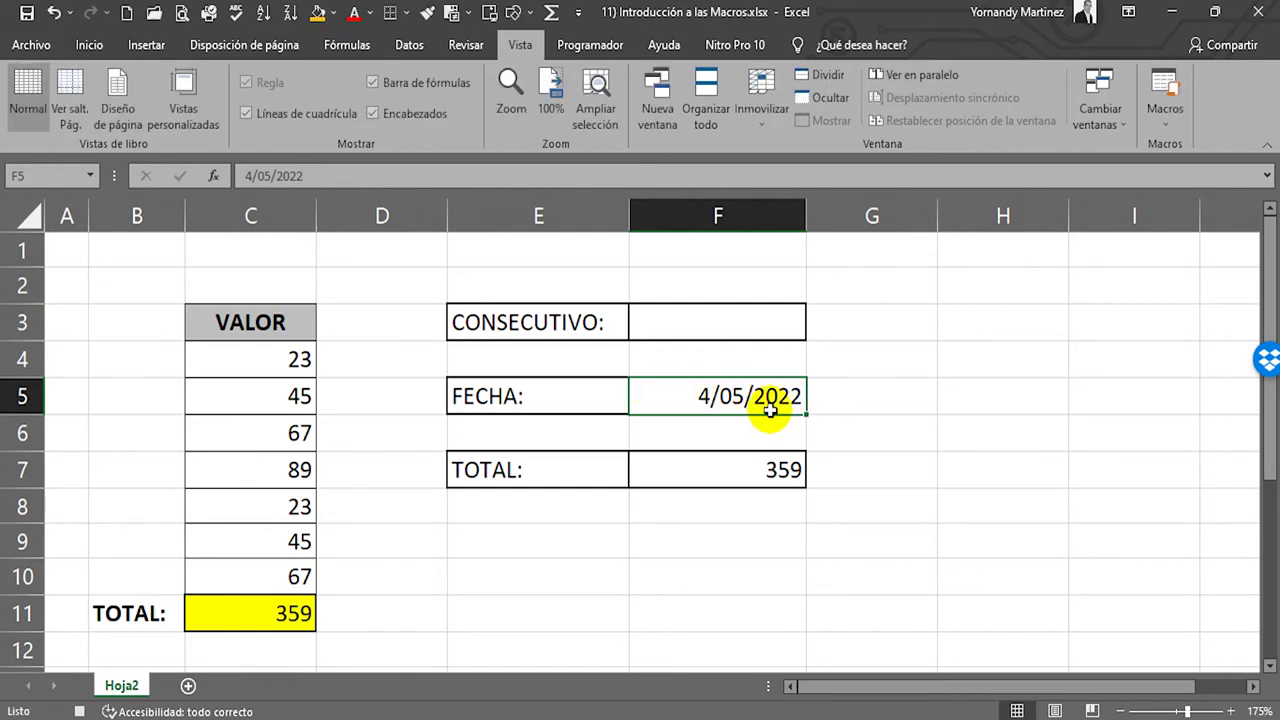
Step: Enter the formula =F3+1 in helper cell G3, beside the CONSECUTIVO field
{"action": "left_click", "coordinate": [750, 318]}
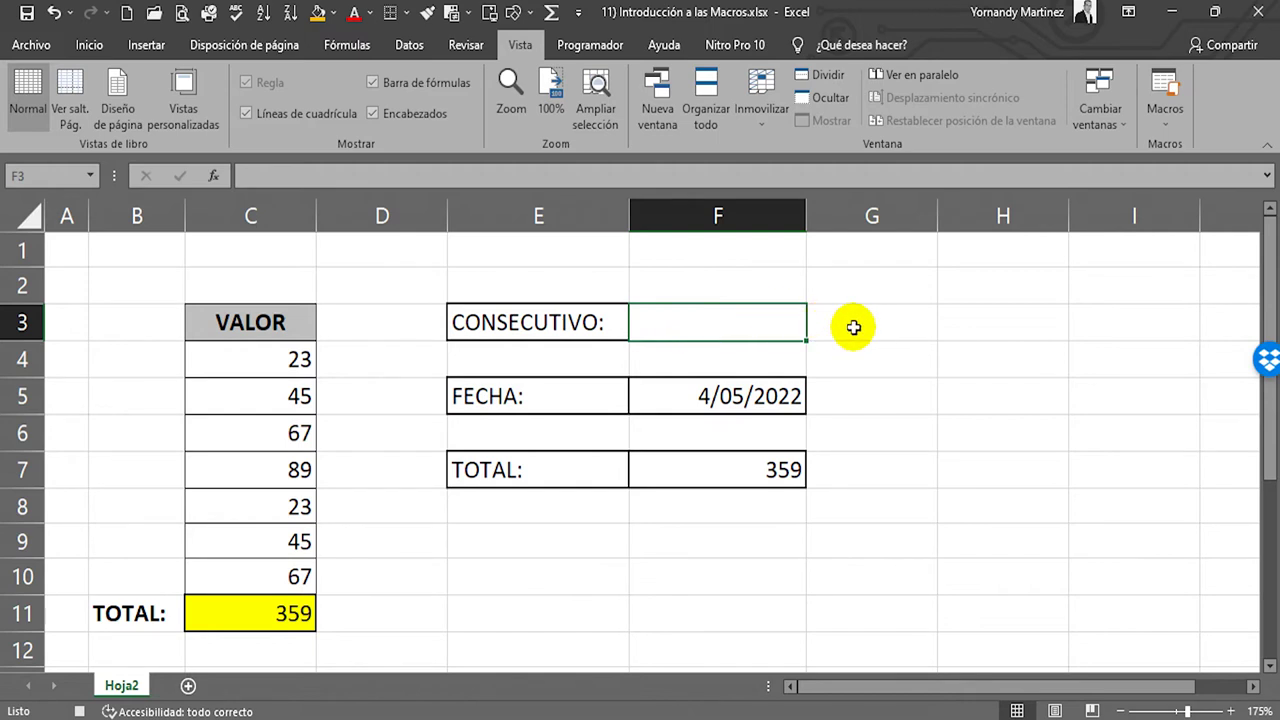
{"action": "left_click", "coordinate": [853, 327]}
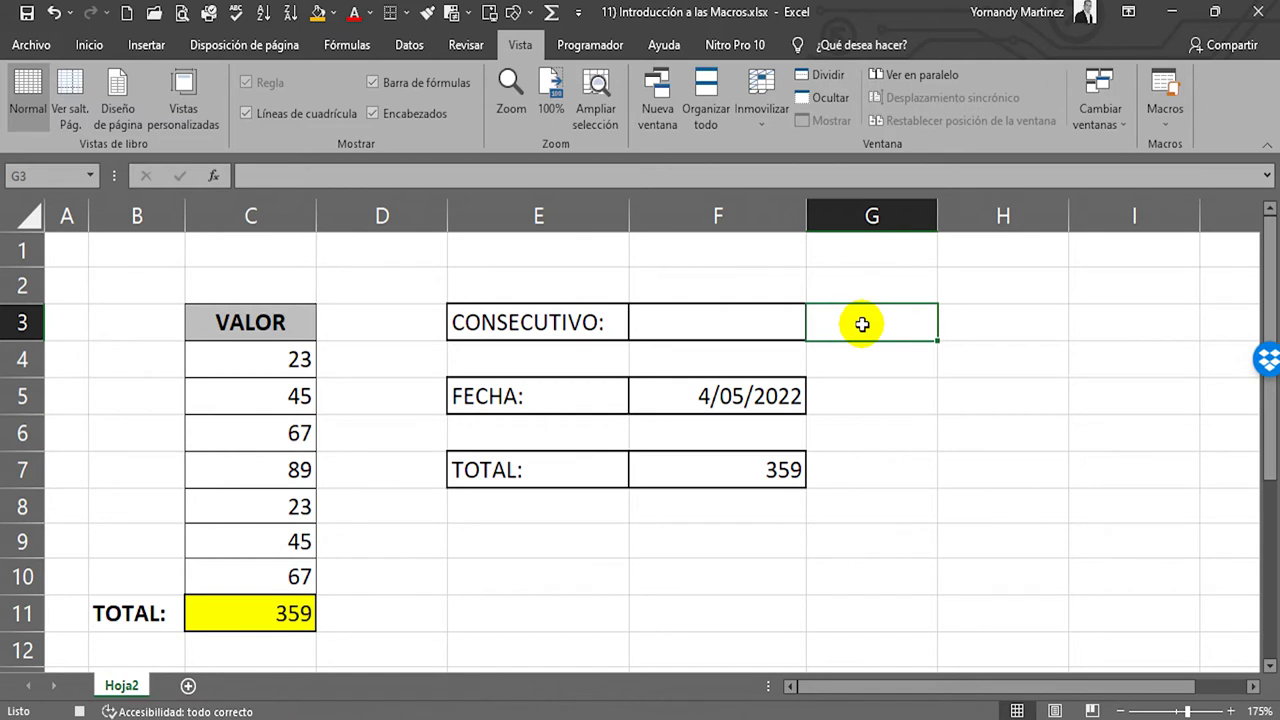
{"action": "type", "text": "="}
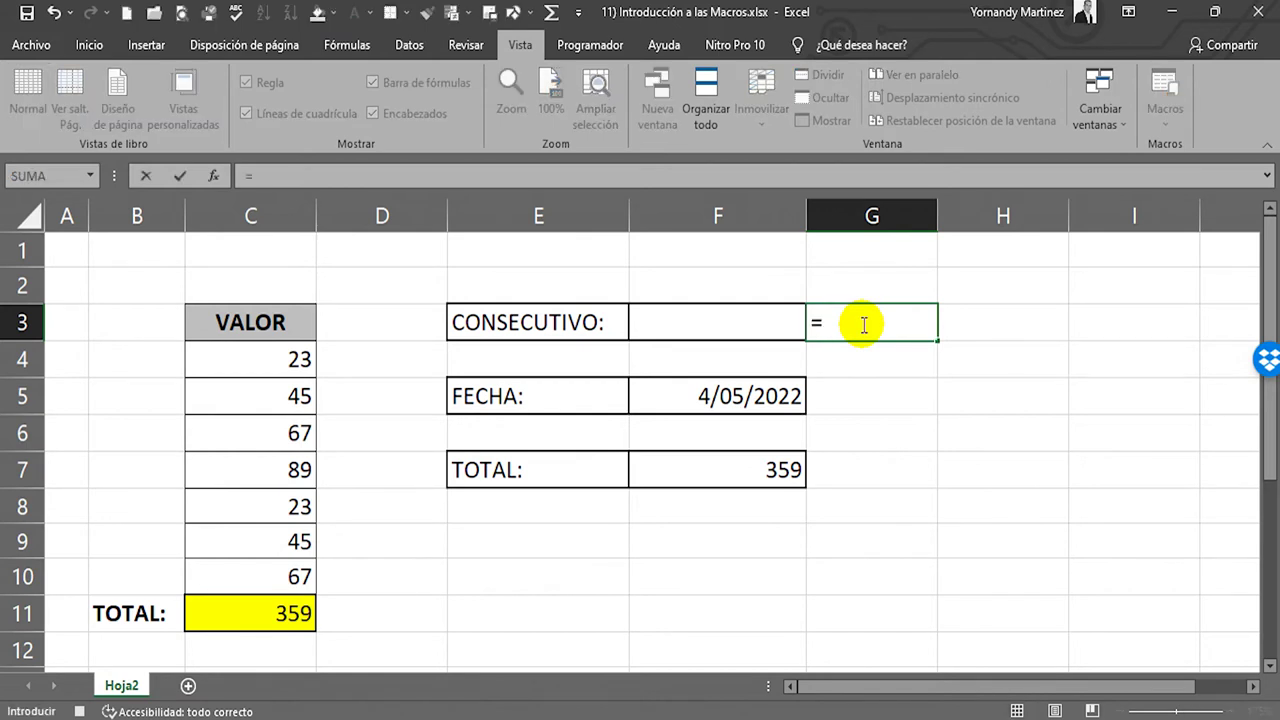
{"action": "left_click", "coordinate": [766, 322]}
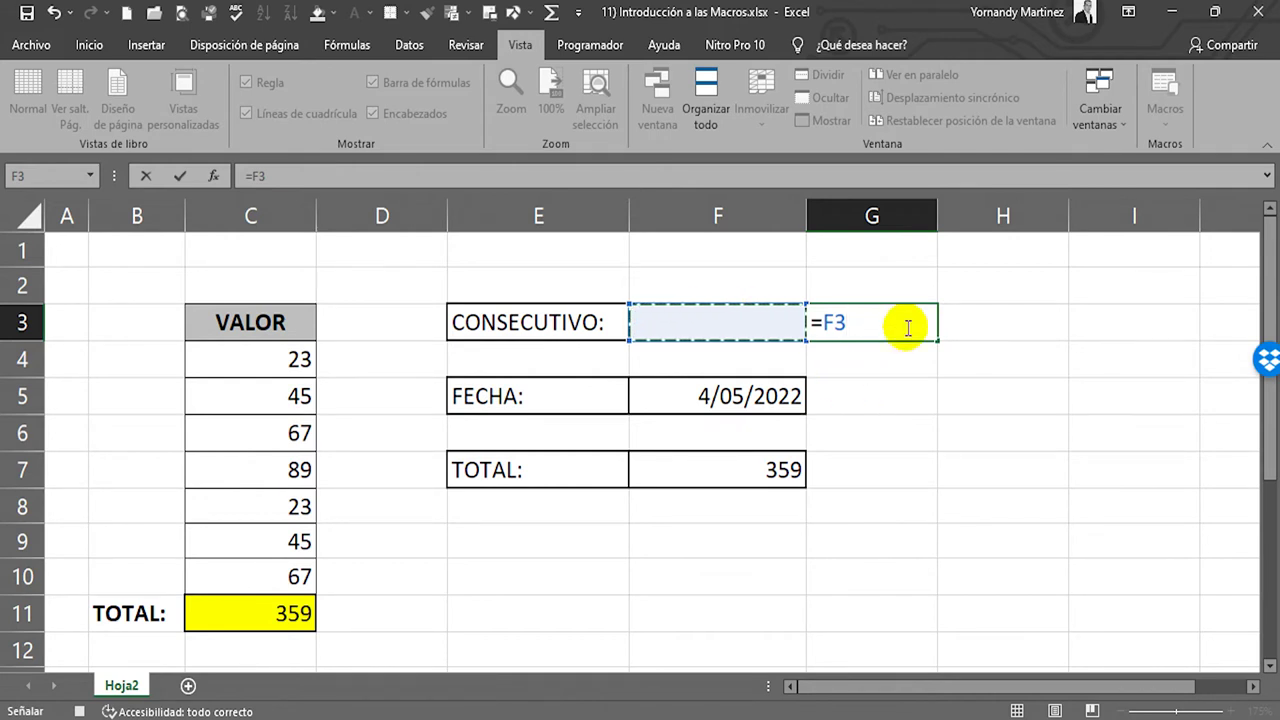
{"action": "type", "text": "+1"}
{"action": "key", "text": "Return"}
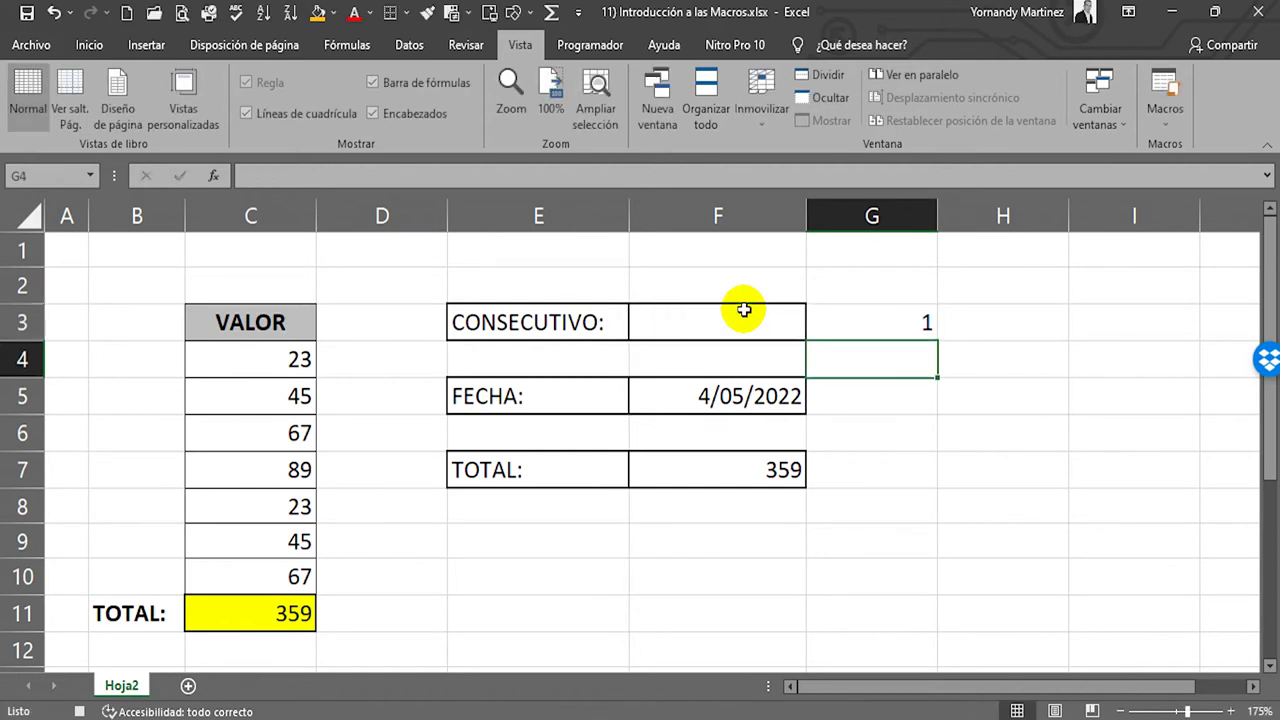
Step: Copy the result of helper cell G3 and paste it as values only into the CONSECUTIVO field in F3
{"action": "left_click", "coordinate": [742, 314]}
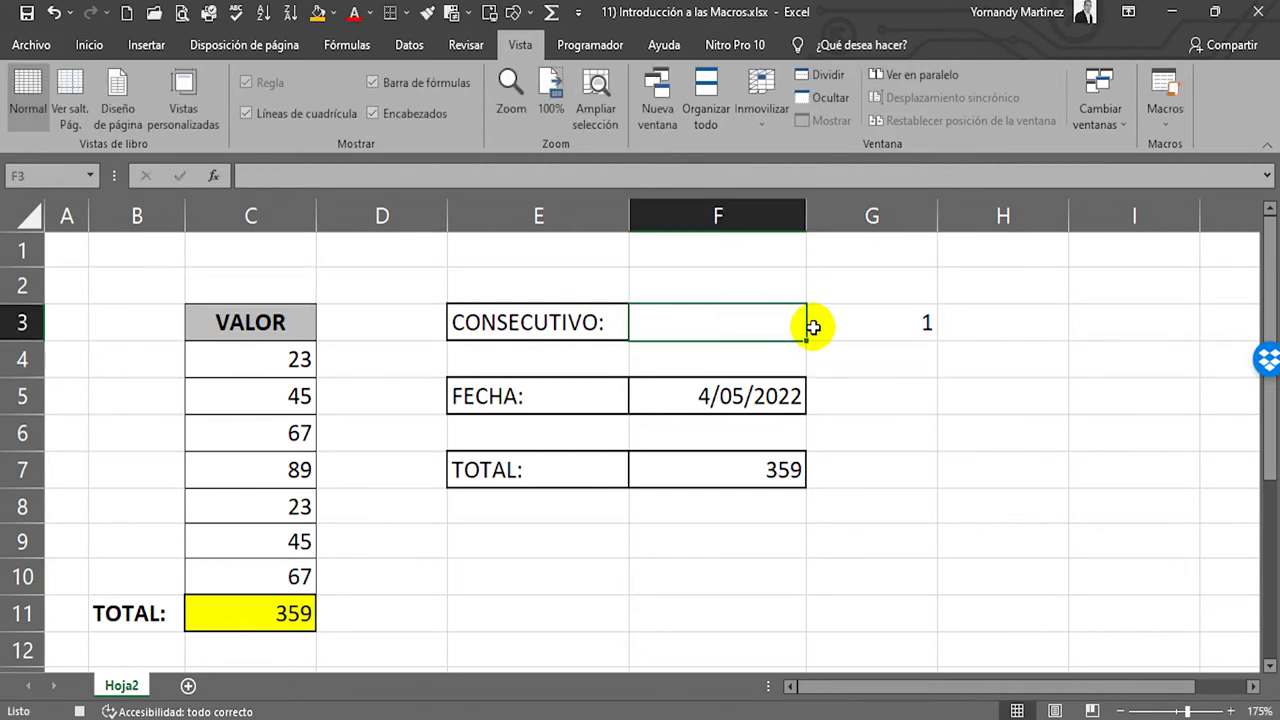
{"action": "left_click", "coordinate": [848, 313]}
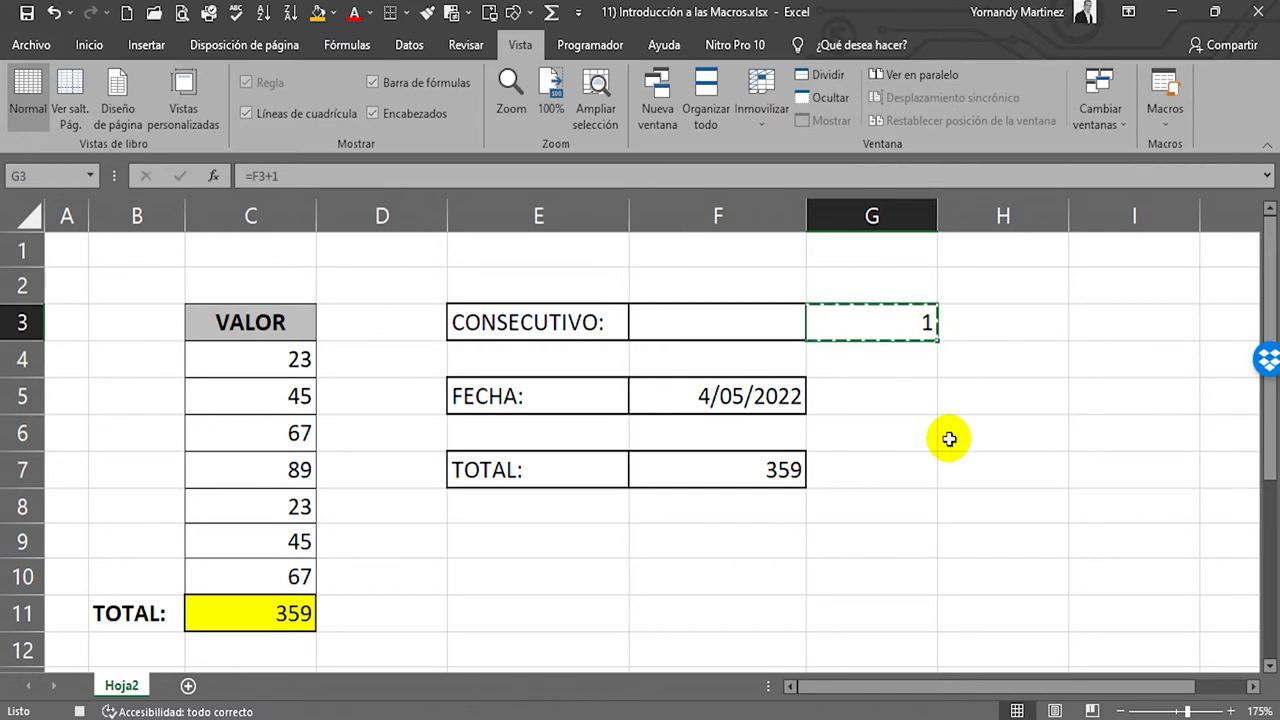
{"action": "left_click", "coordinate": [680, 322]}
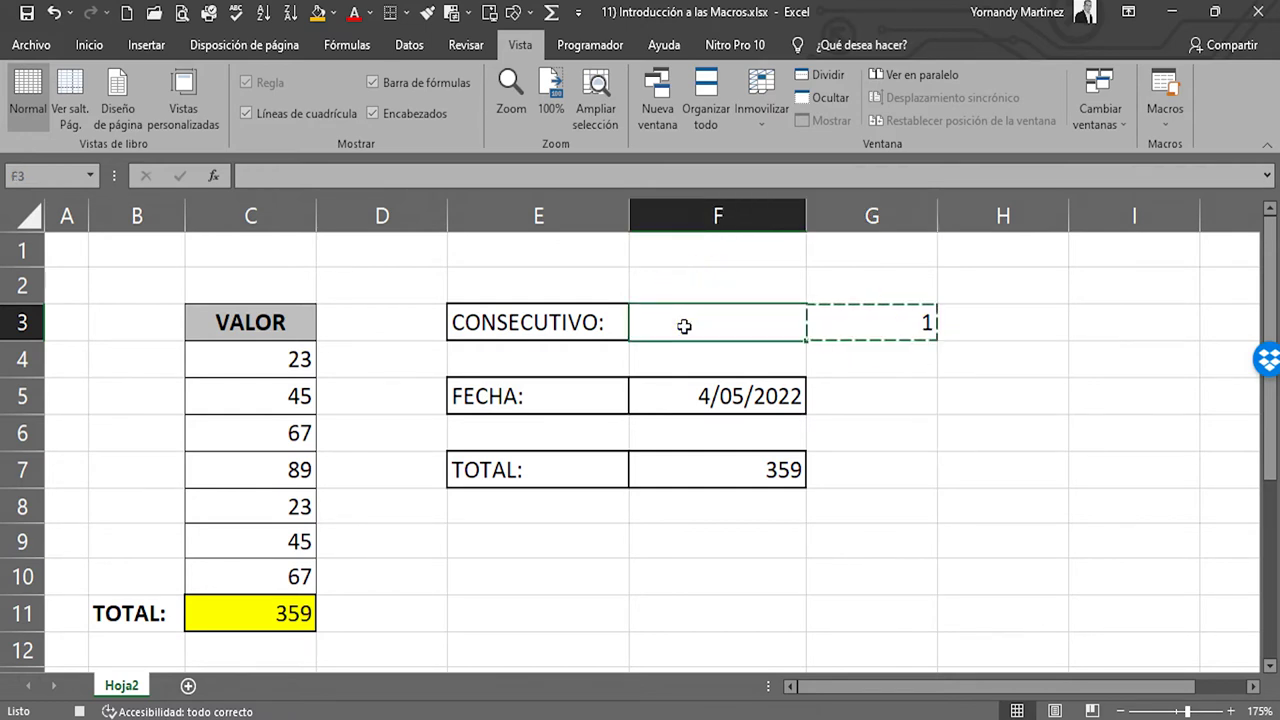
{"action": "right_click", "coordinate": [690, 326]}
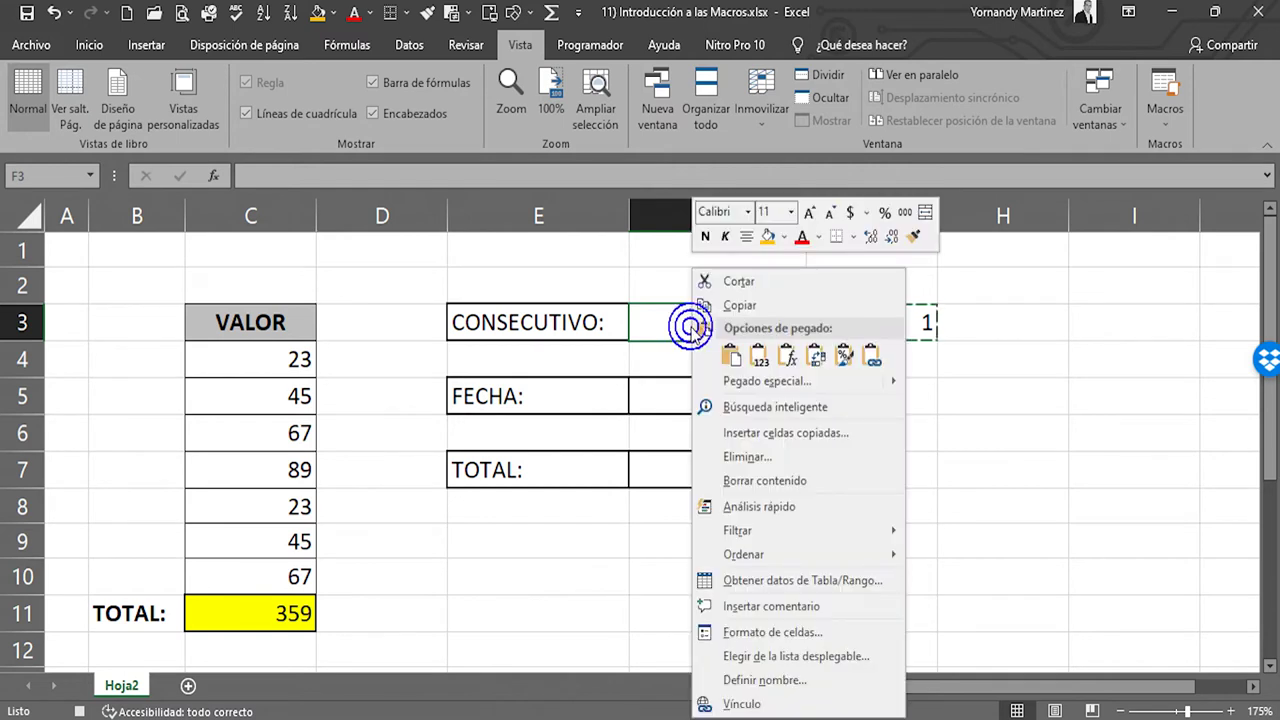
{"action": "left_click", "coordinate": [759, 355]}
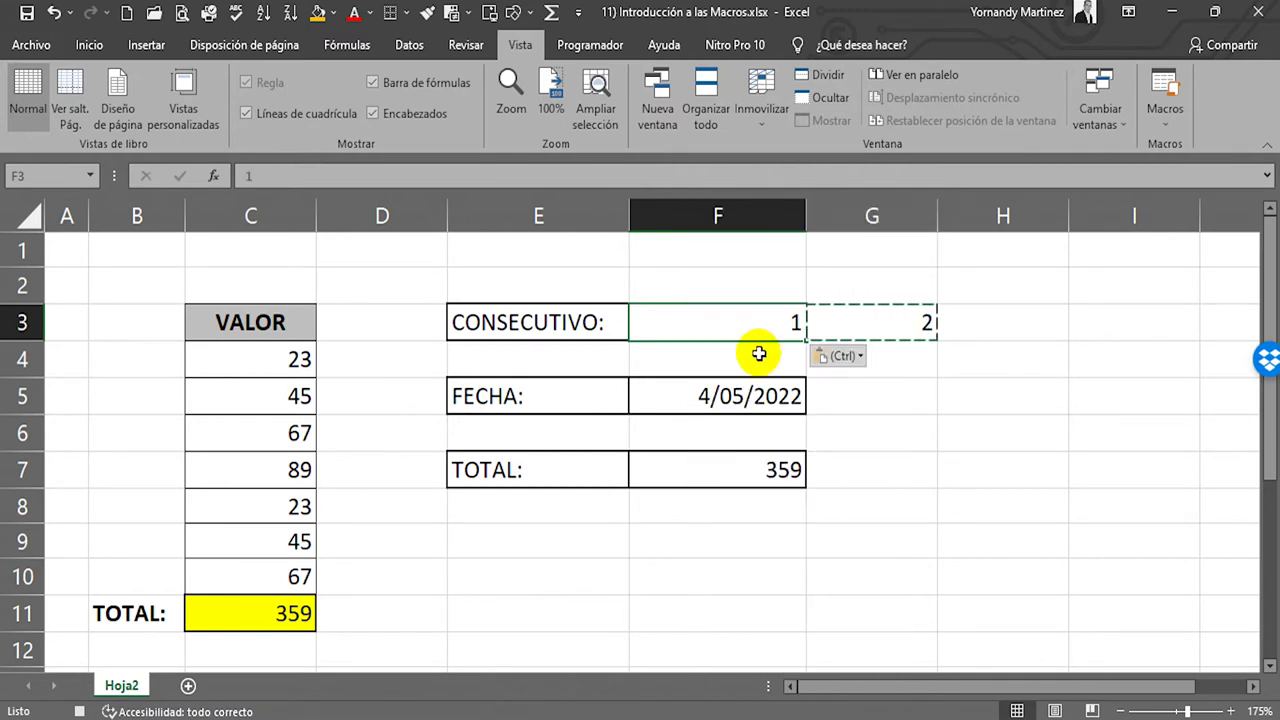
Step: Clear the helper formula in G3 and the contents of the VALOR column and its total, C4:C11
{"action": "left_click", "coordinate": [897, 324]}
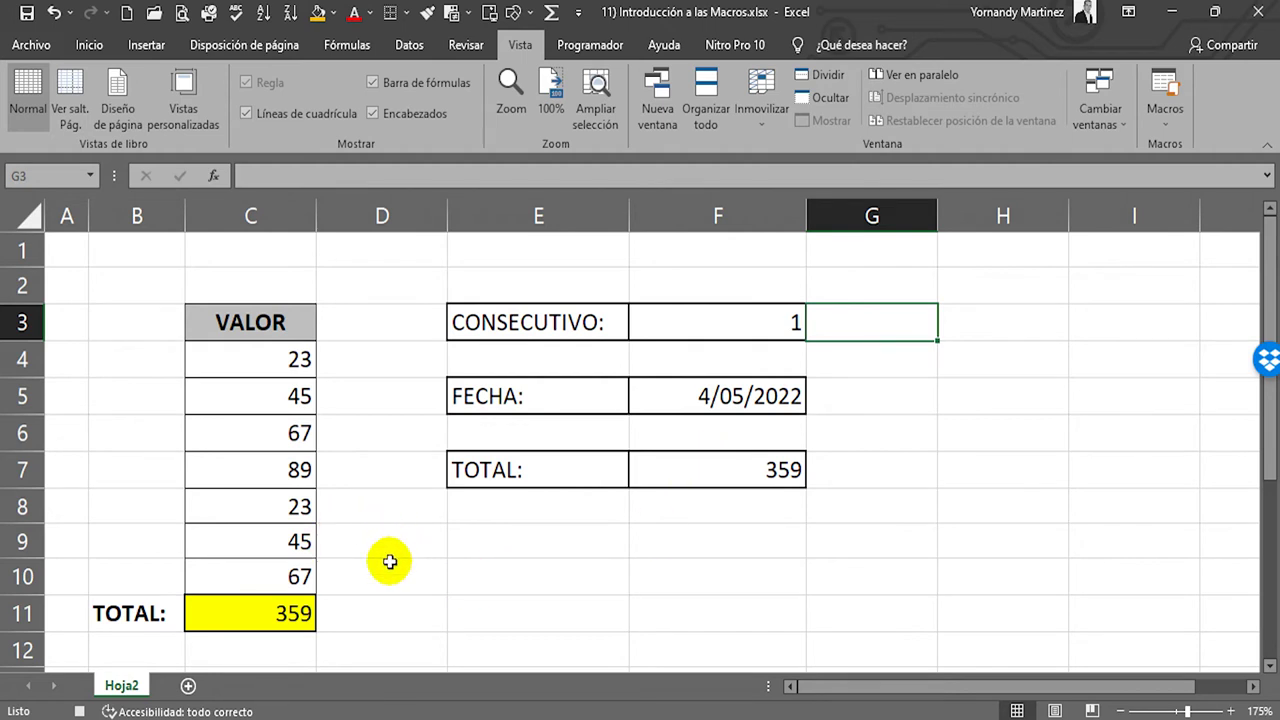
{"action": "left_click_drag", "start_coordinate": [277, 359], "coordinate": [290, 606]}
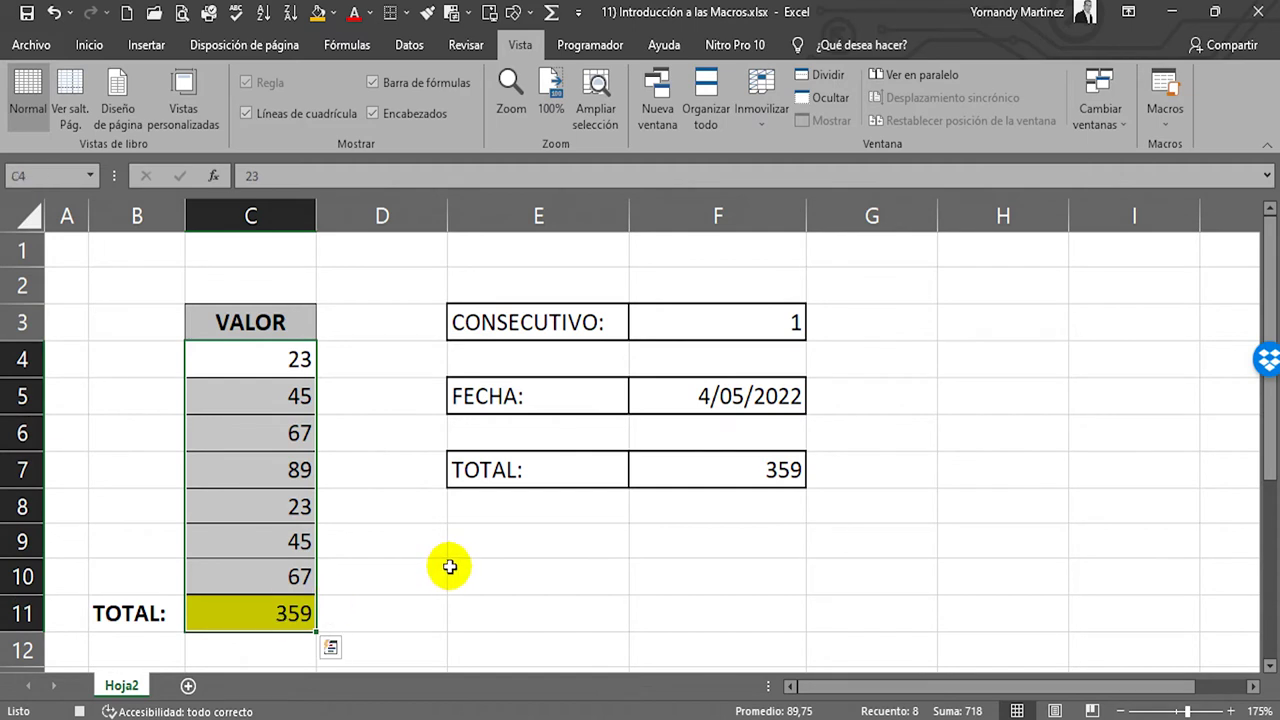
{"action": "key", "text": "Delete"}
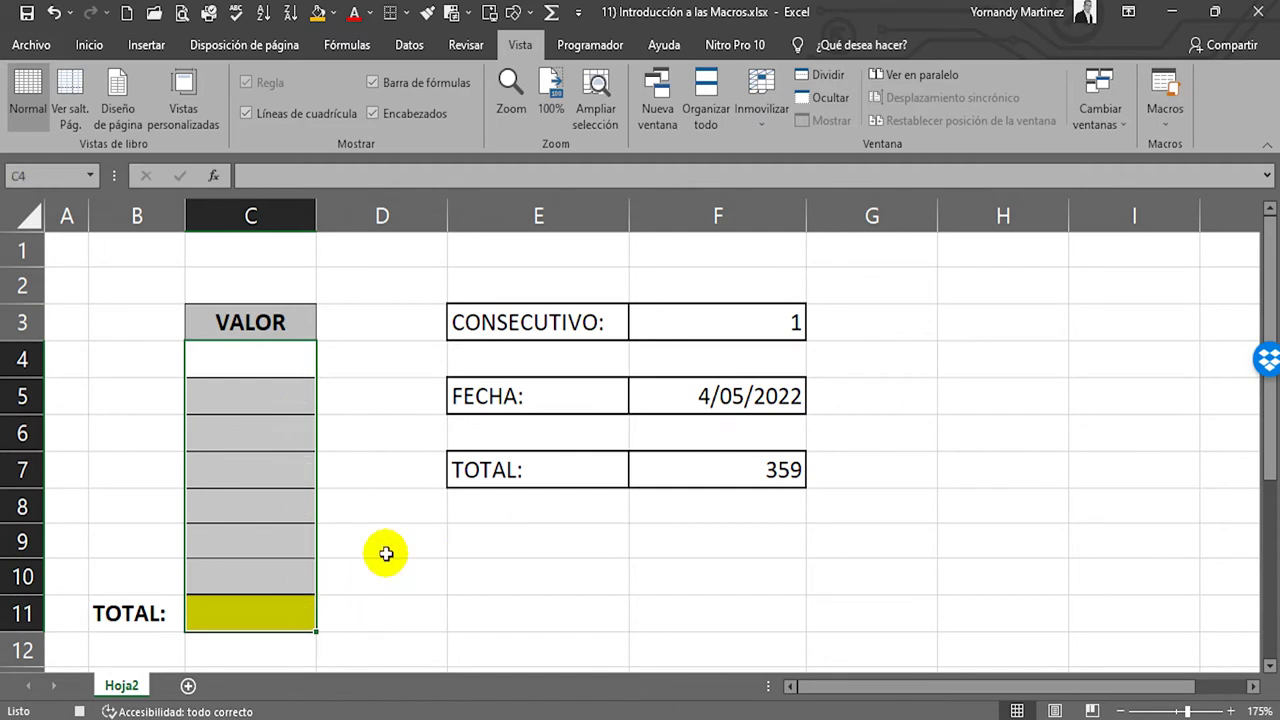
Step: Select cell A1 and stop recording the macro
{"action": "left_click", "coordinate": [72, 244]}
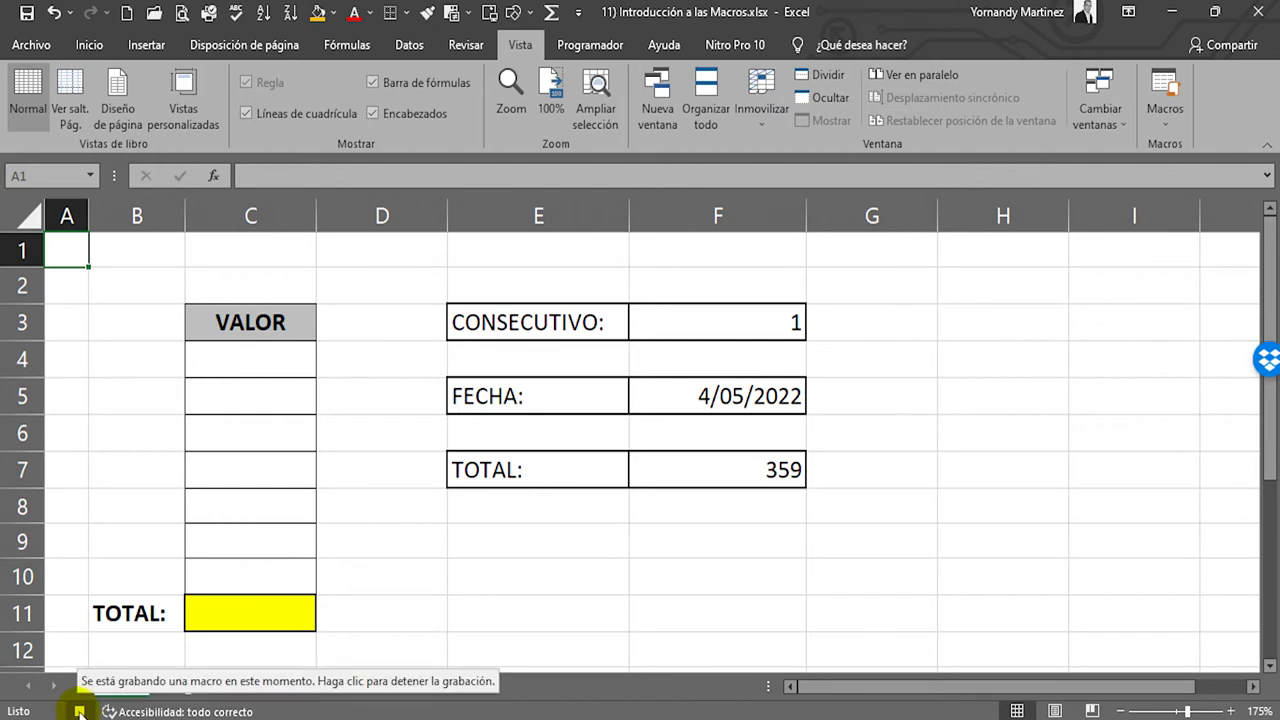
{"action": "left_click", "coordinate": [80, 712]}
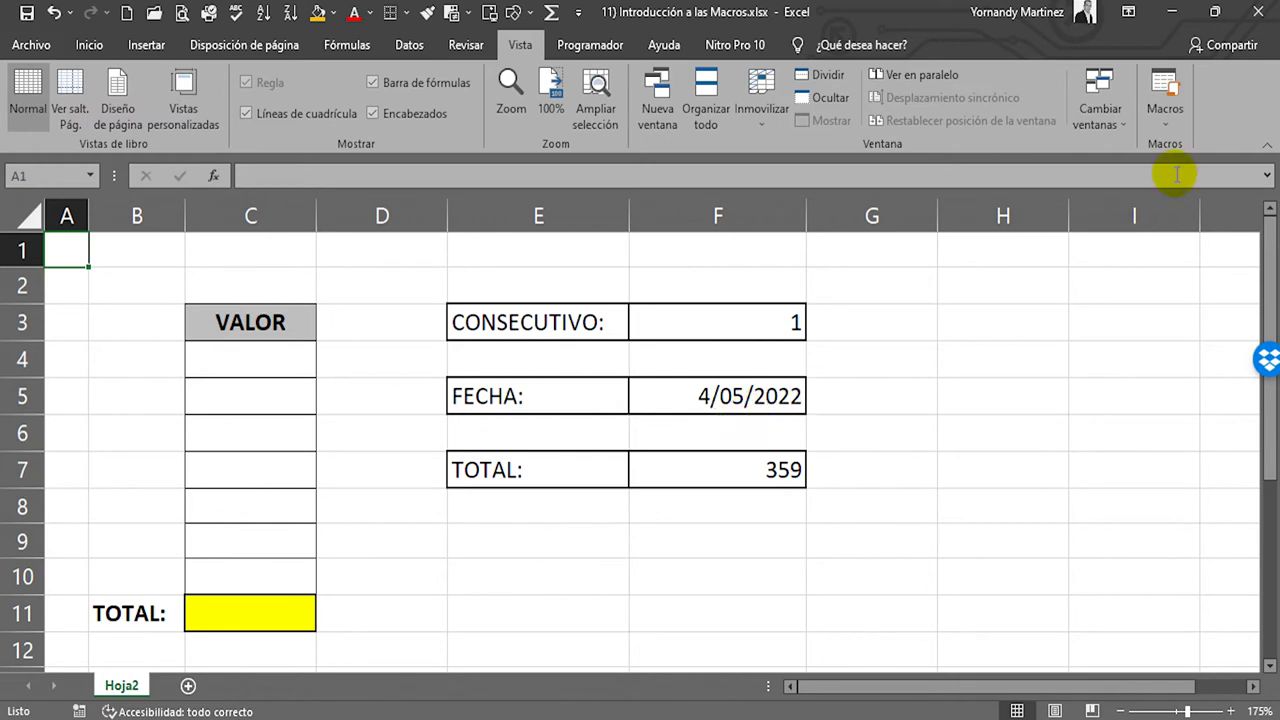
Step: Open the code of the PRUEBA macro in the Visual Basic editor, review the recorded instructions and close the editor
{"action": "left_click", "coordinate": [1166, 114]}
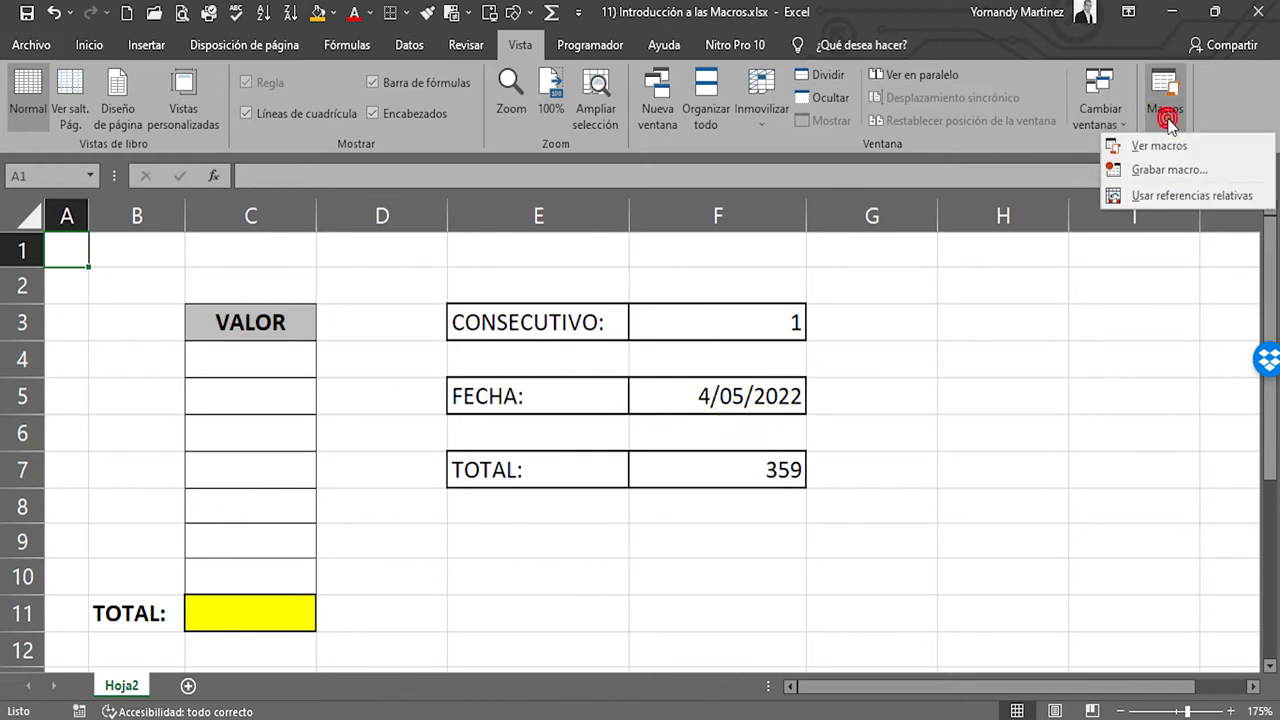
{"action": "left_click", "coordinate": [1150, 146]}
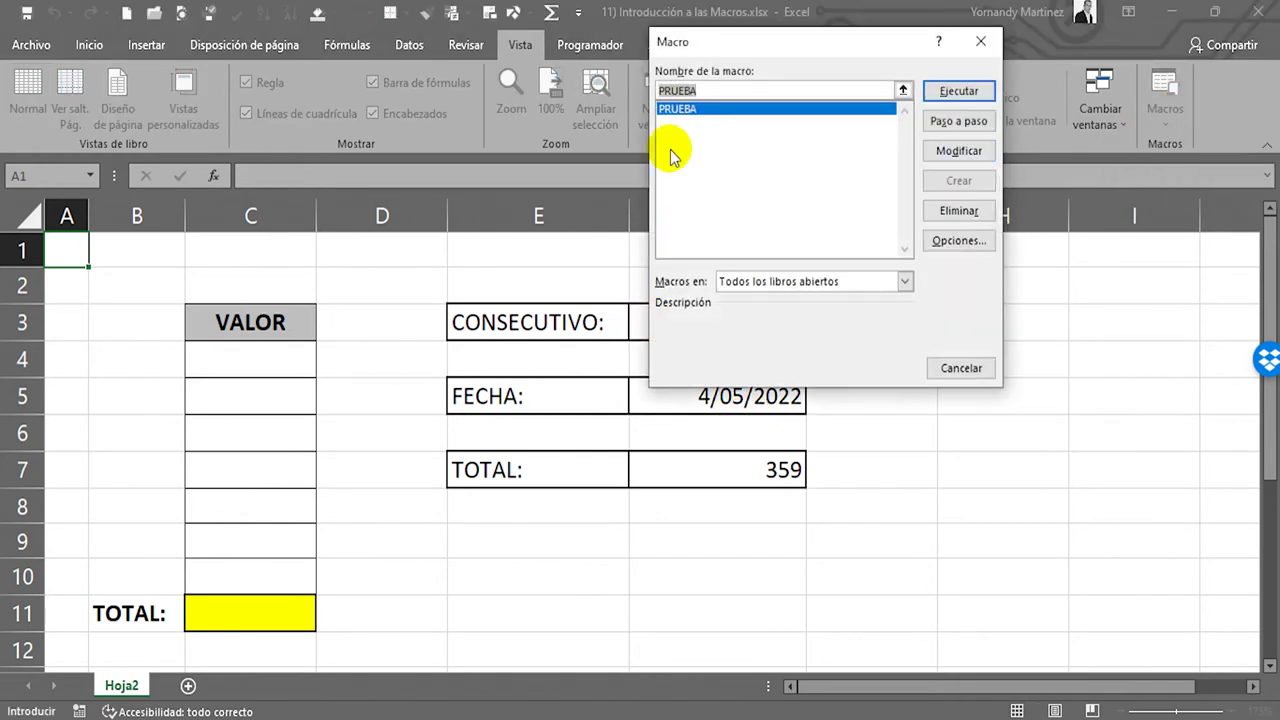
{"action": "left_click", "coordinate": [684, 111]}
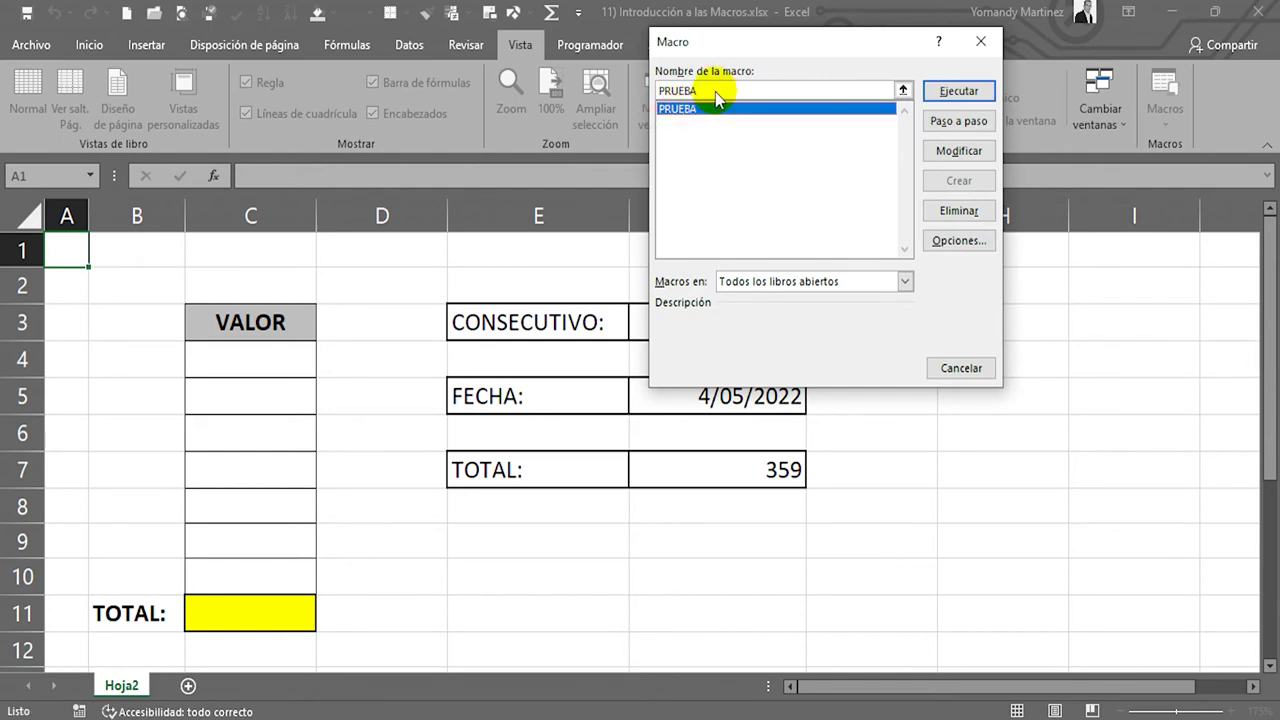
{"action": "left_click", "coordinate": [965, 153]}
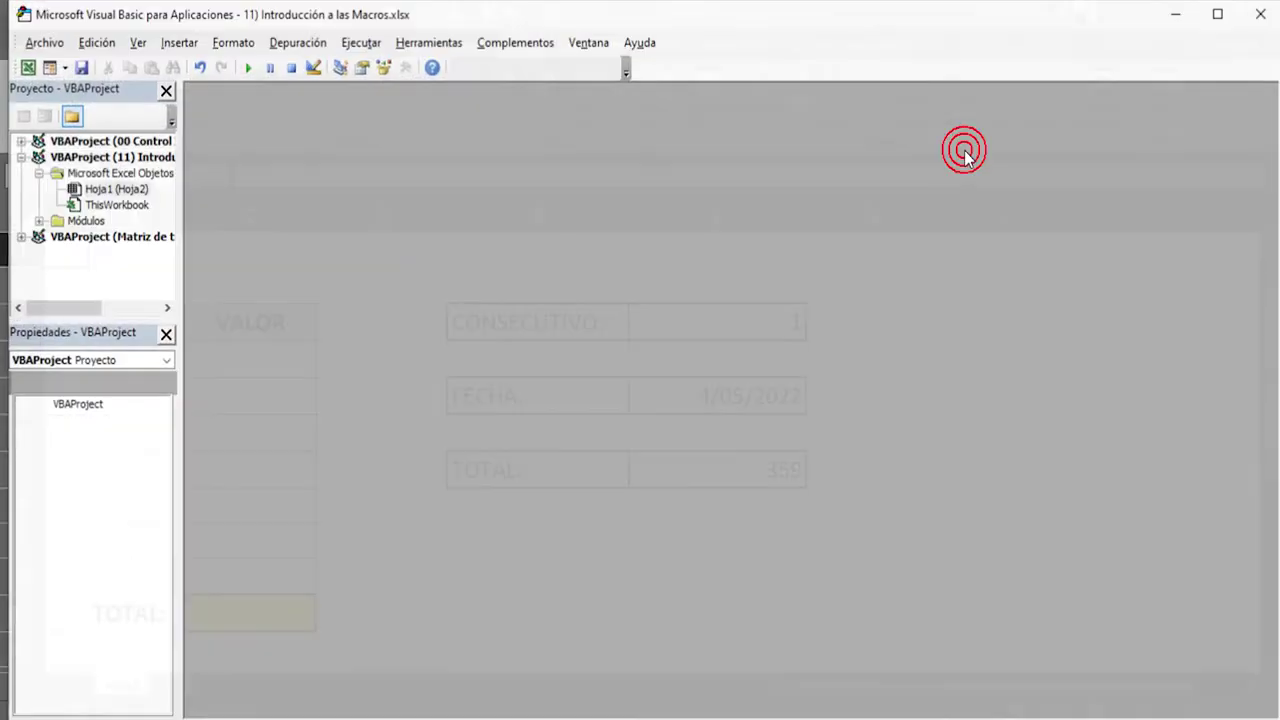
{"action": "scroll", "coordinate": [300, 265], "scroll_direction": "down", "scroll_amount": 1}
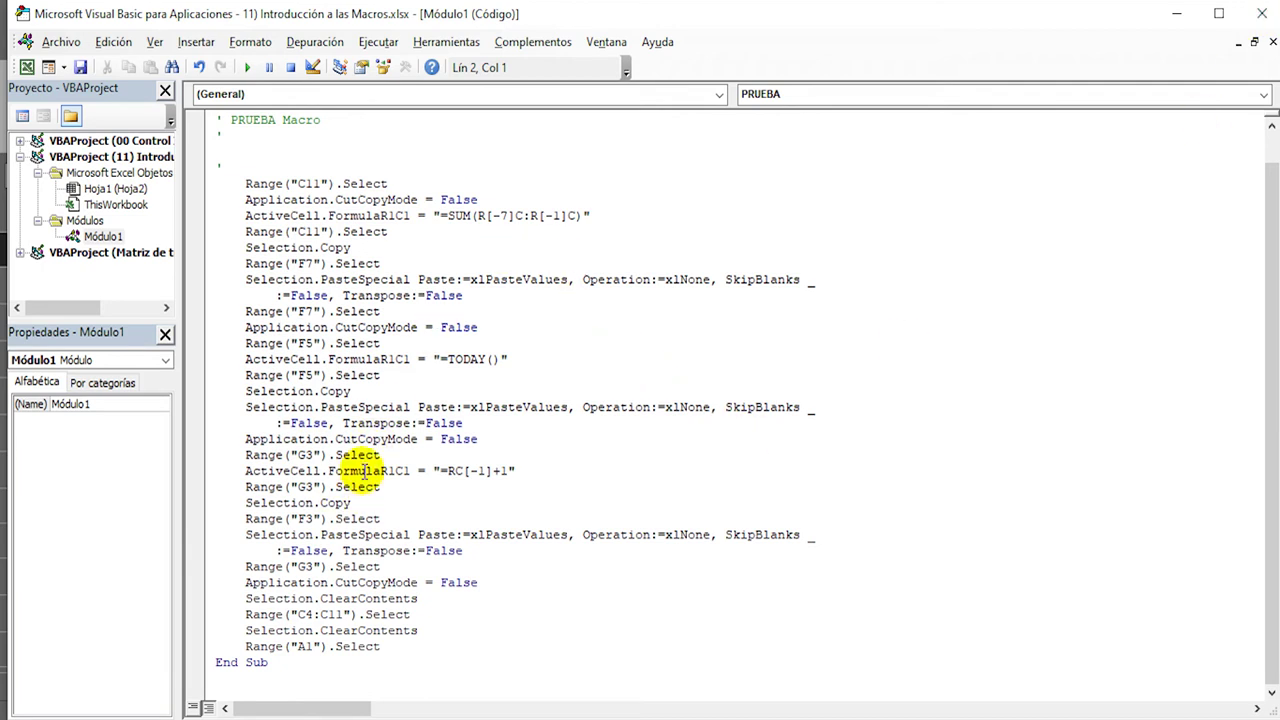
{"action": "left_click", "coordinate": [1262, 14]}
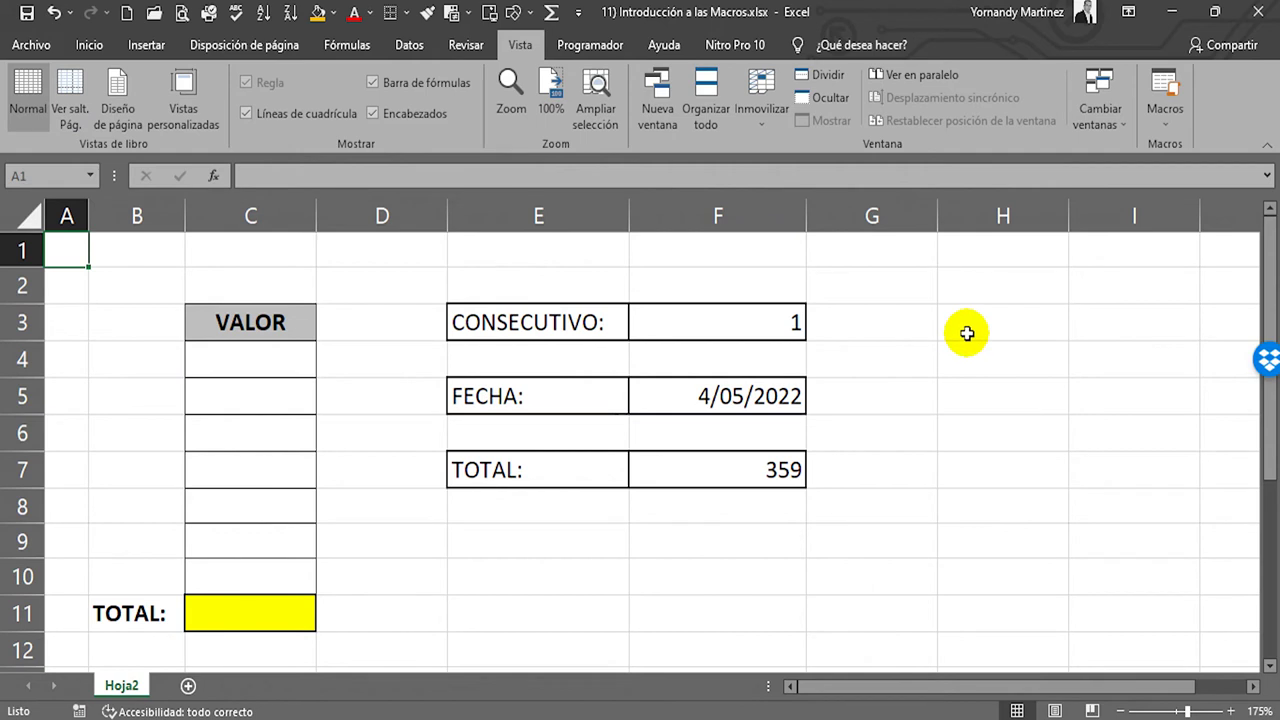
{"action": "left_click", "coordinate": [930, 345]}
{"action": "left_click", "coordinate": [945, 318]}
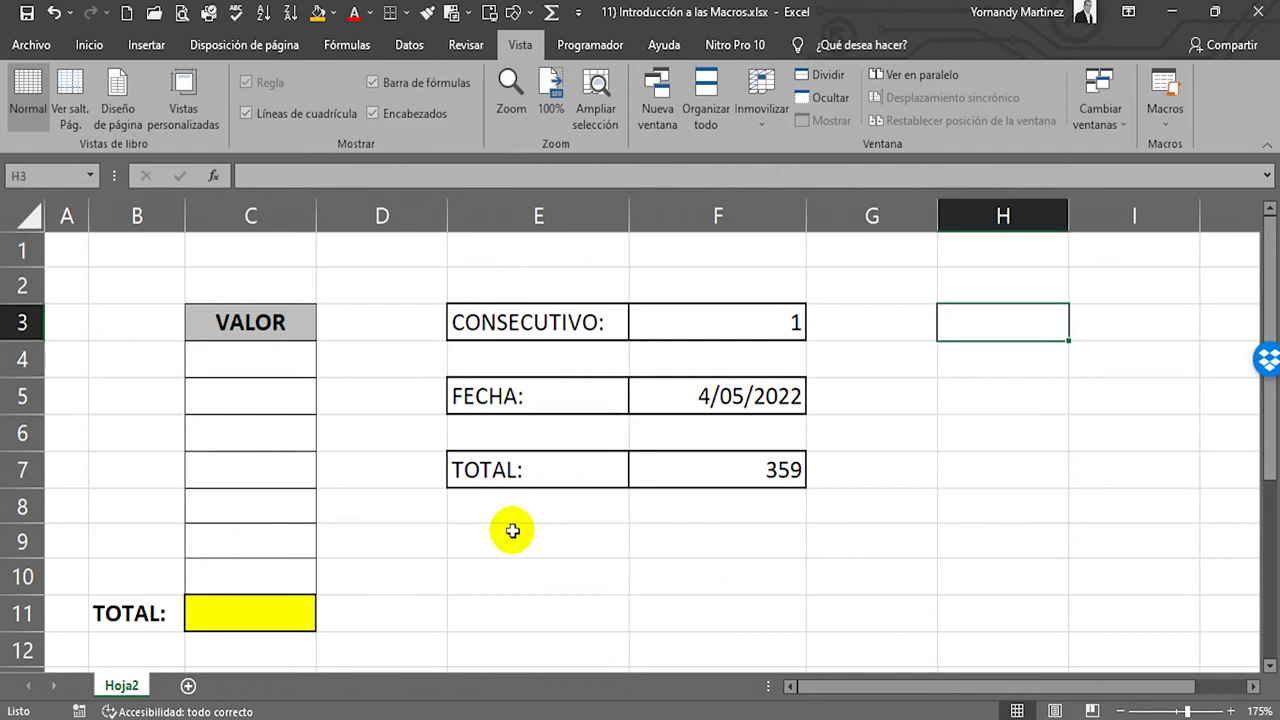
{"action": "left_click", "coordinate": [540, 556]}
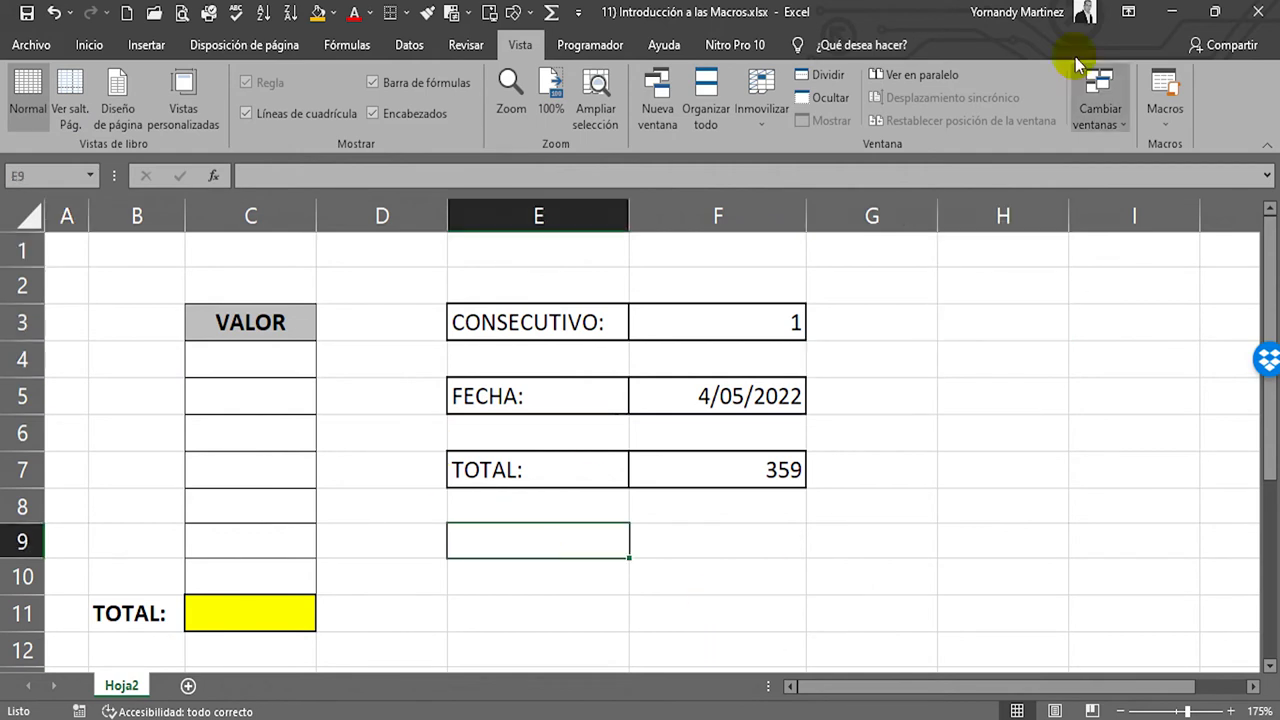
Step: Draw a small rounded rectangle next to the CONSECUTIVO field, across columns G and H at rows 3 and 4
{"action": "left_click", "coordinate": [135, 45]}
{"action": "left_click", "coordinate": [247, 107]}
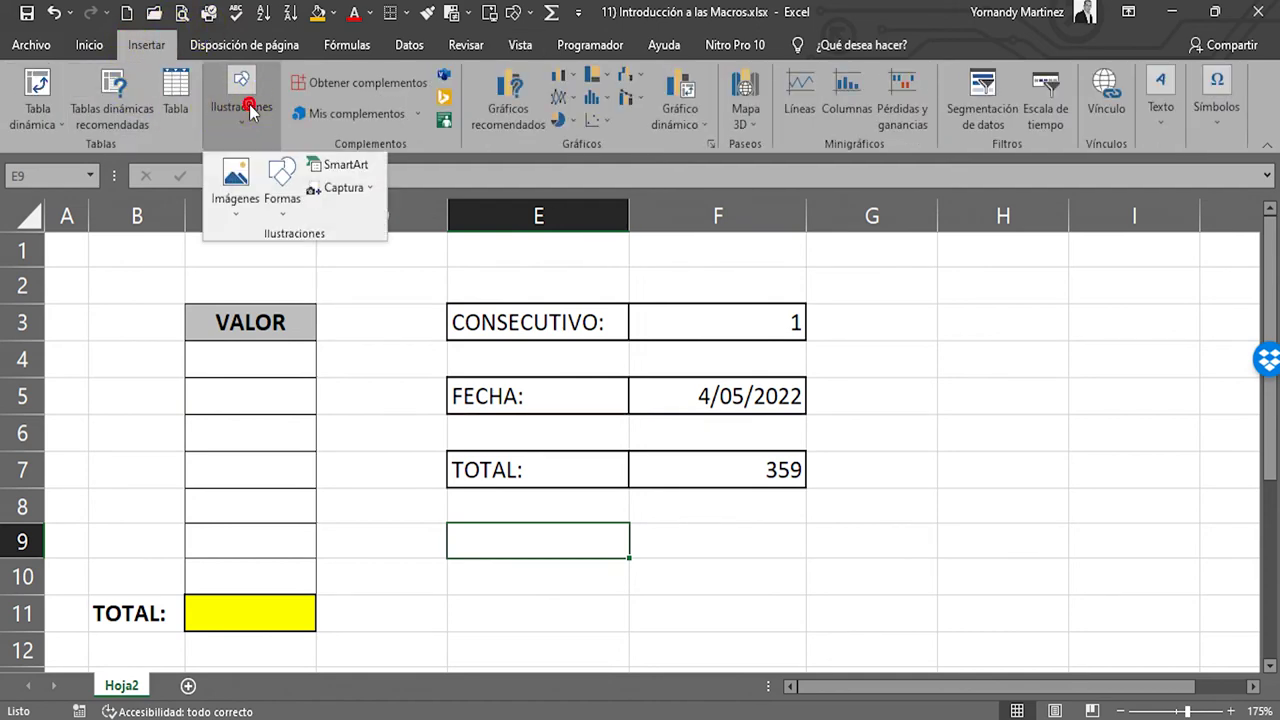
{"action": "left_click", "coordinate": [285, 205]}
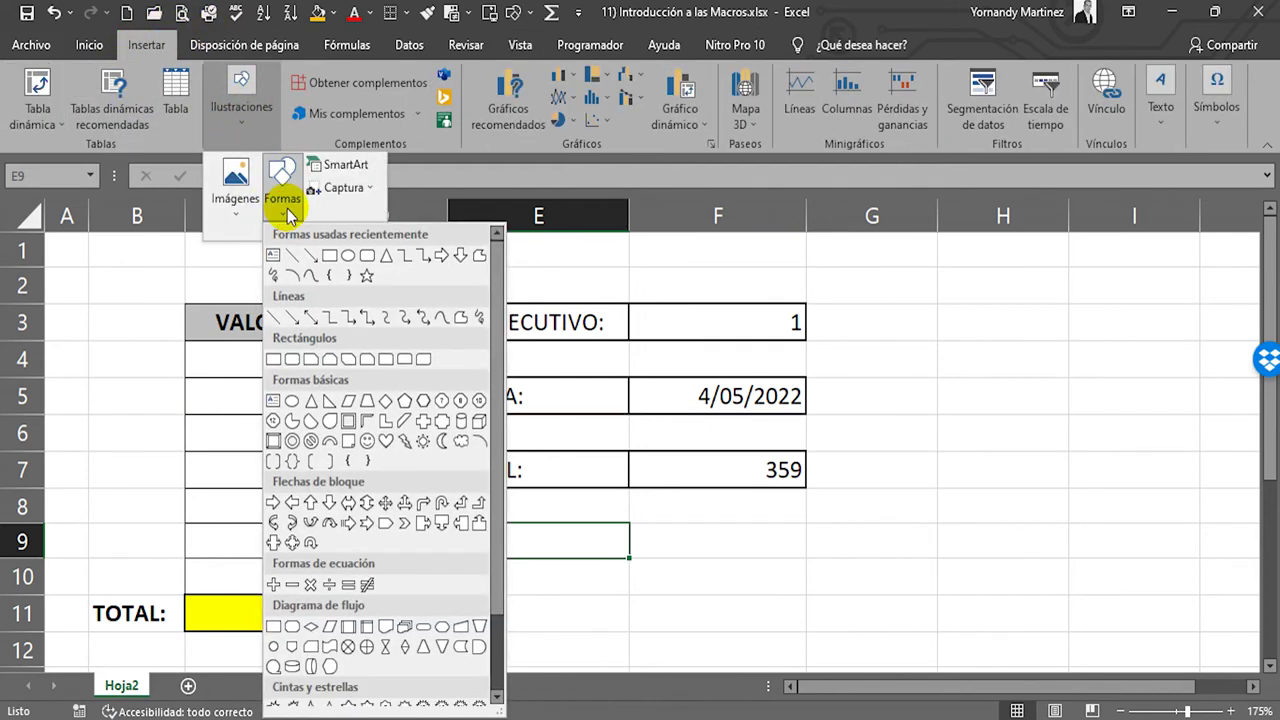
{"action": "left_click", "coordinate": [367, 255]}
{"action": "left_click_drag", "start_coordinate": [884, 293], "coordinate": [912, 344]}
{"action": "left_click", "coordinate": [1062, 388]}
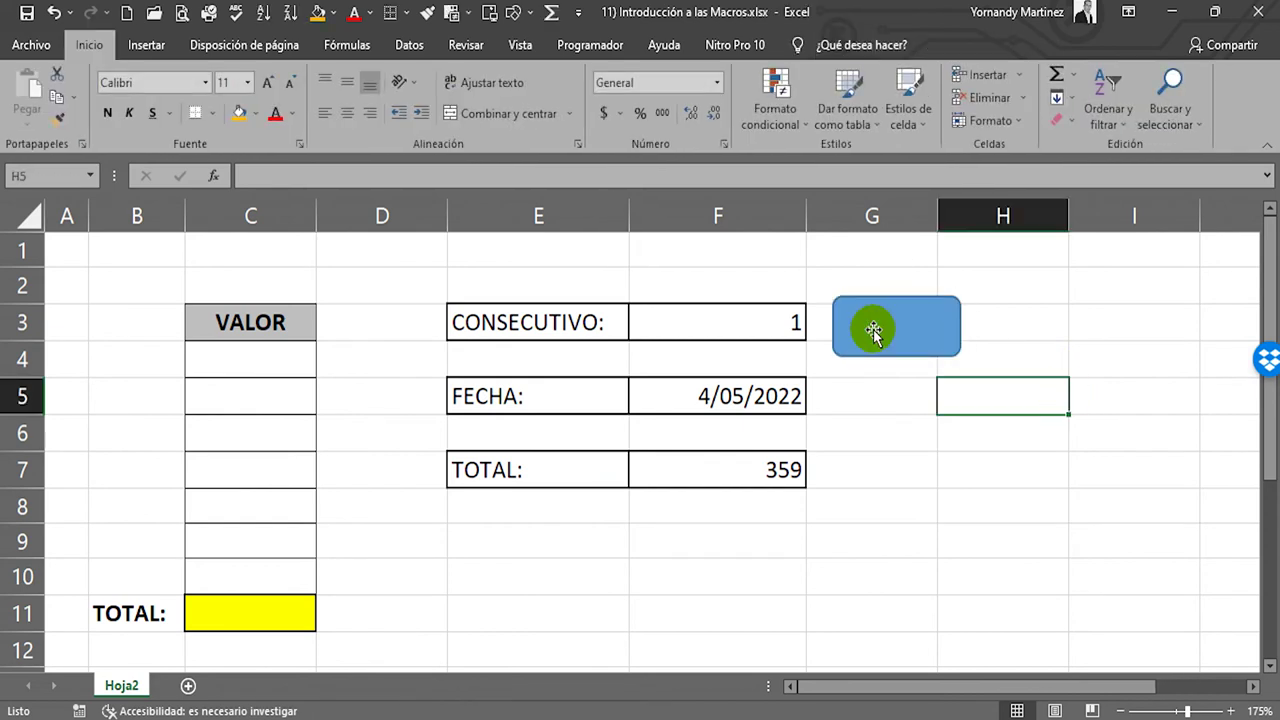
Step: Assign the PRUEBA macro to the rounded rectangle and deselect the shape
{"action": "left_click", "coordinate": [875, 330]}
{"action": "right_click", "coordinate": [876, 332]}
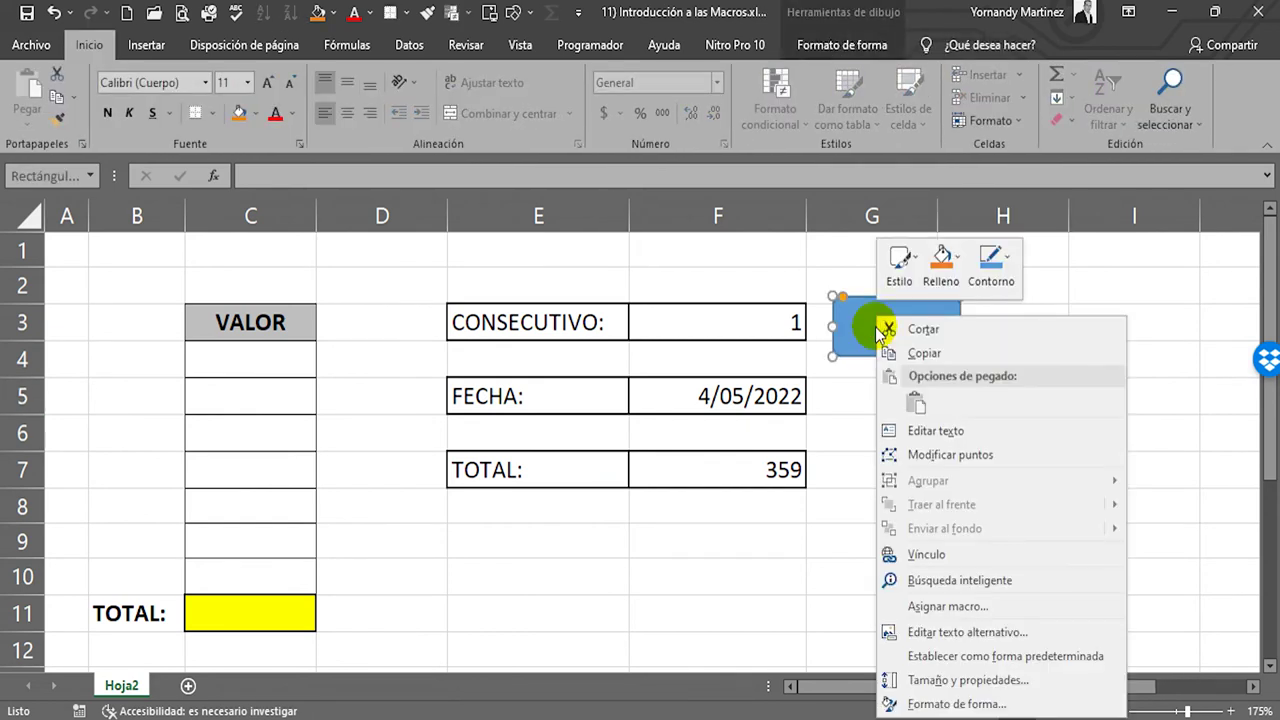
{"action": "left_click", "coordinate": [950, 607]}
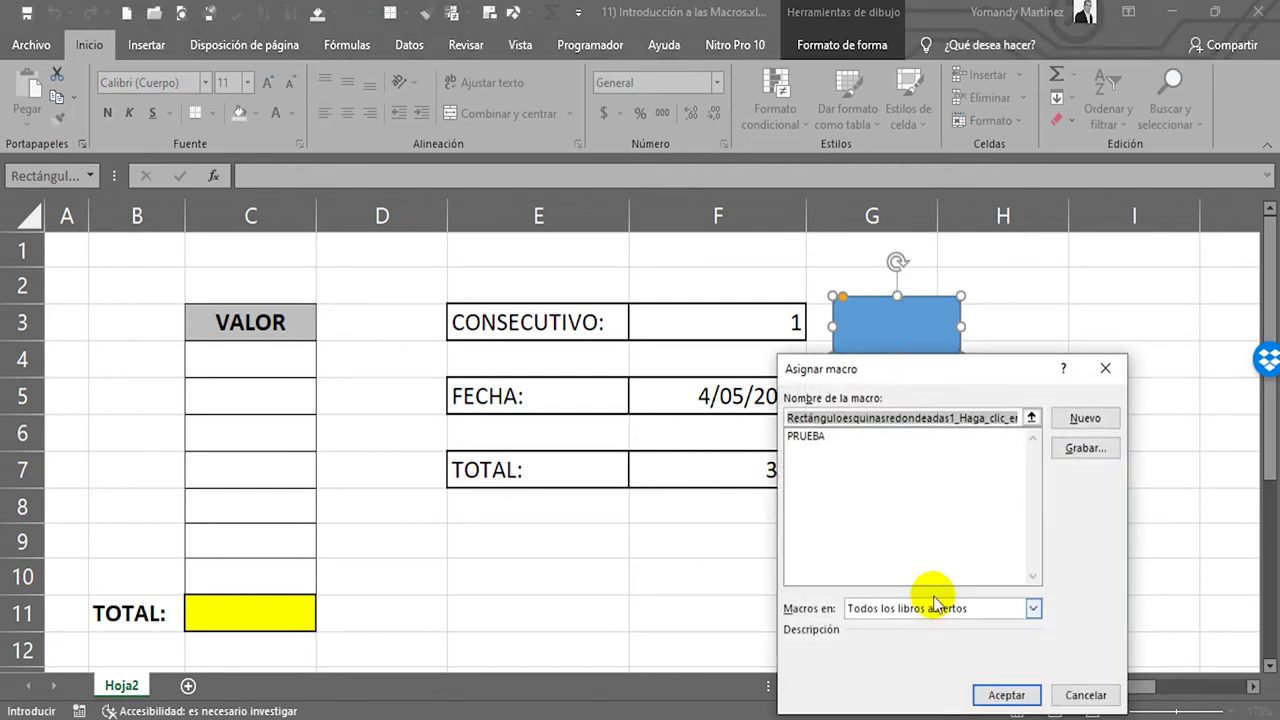
{"action": "left_click", "coordinate": [806, 437]}
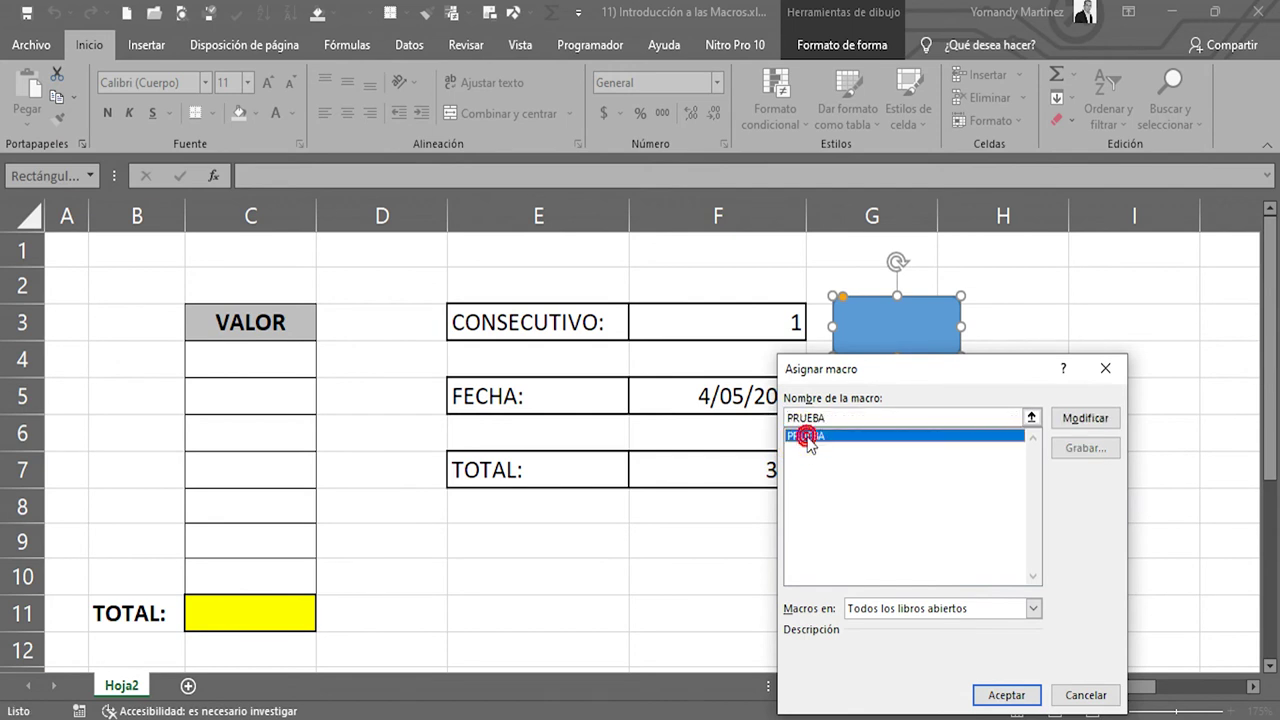
{"action": "left_click", "coordinate": [1006, 694]}
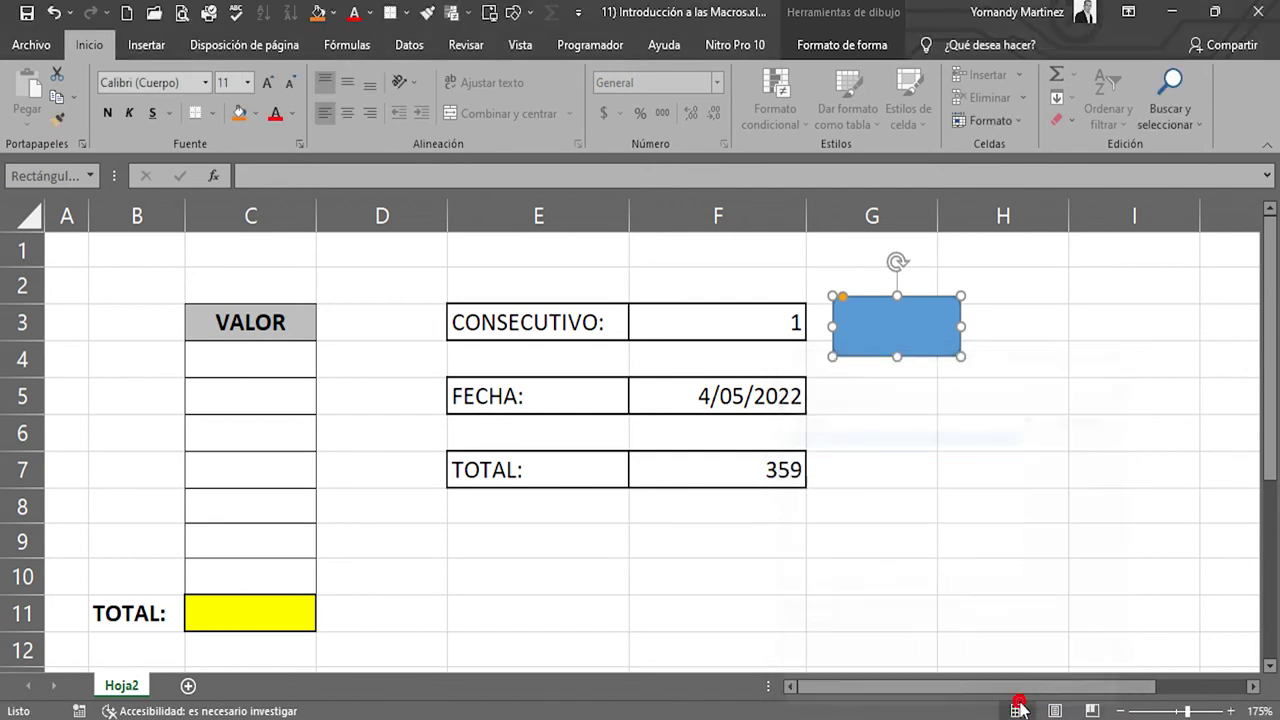
{"action": "left_click", "coordinate": [891, 437]}
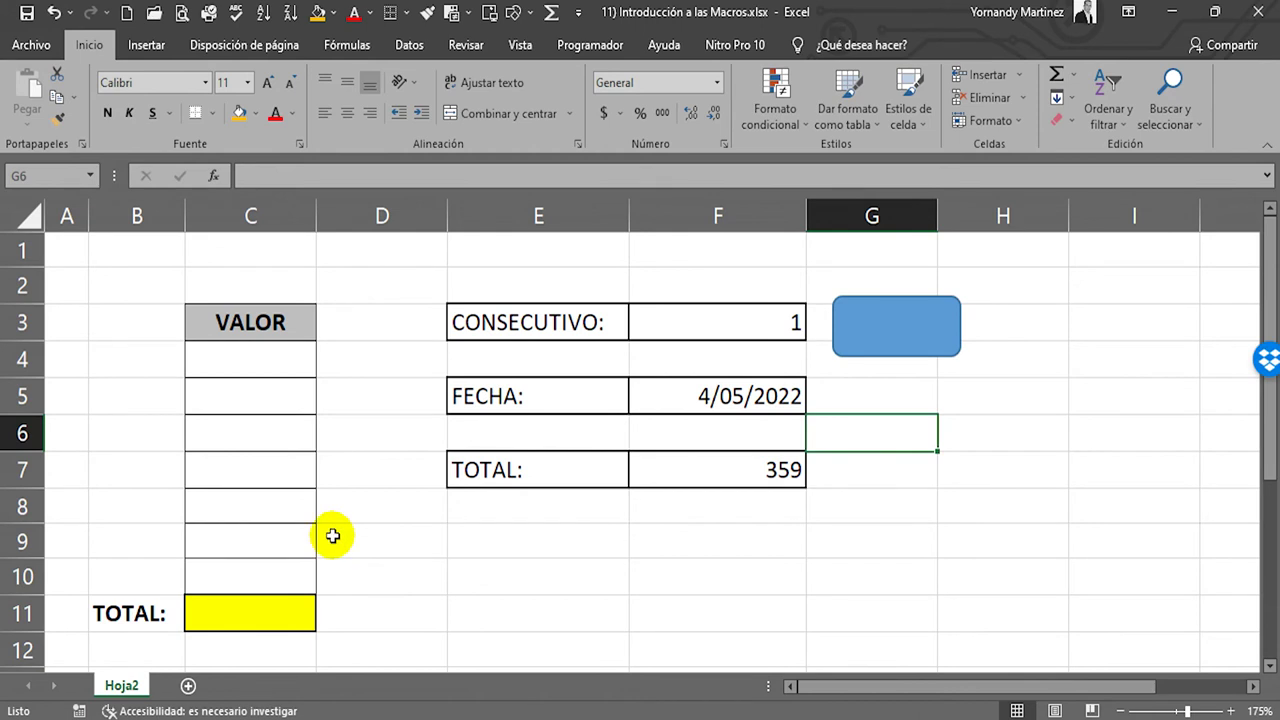
Step: Fill the VALOR column C4:C10 with the values 3, 5, 6, 7, 8, 9 and 3
{"action": "left_click", "coordinate": [251, 361]}
{"action": "type", "text": "3"}
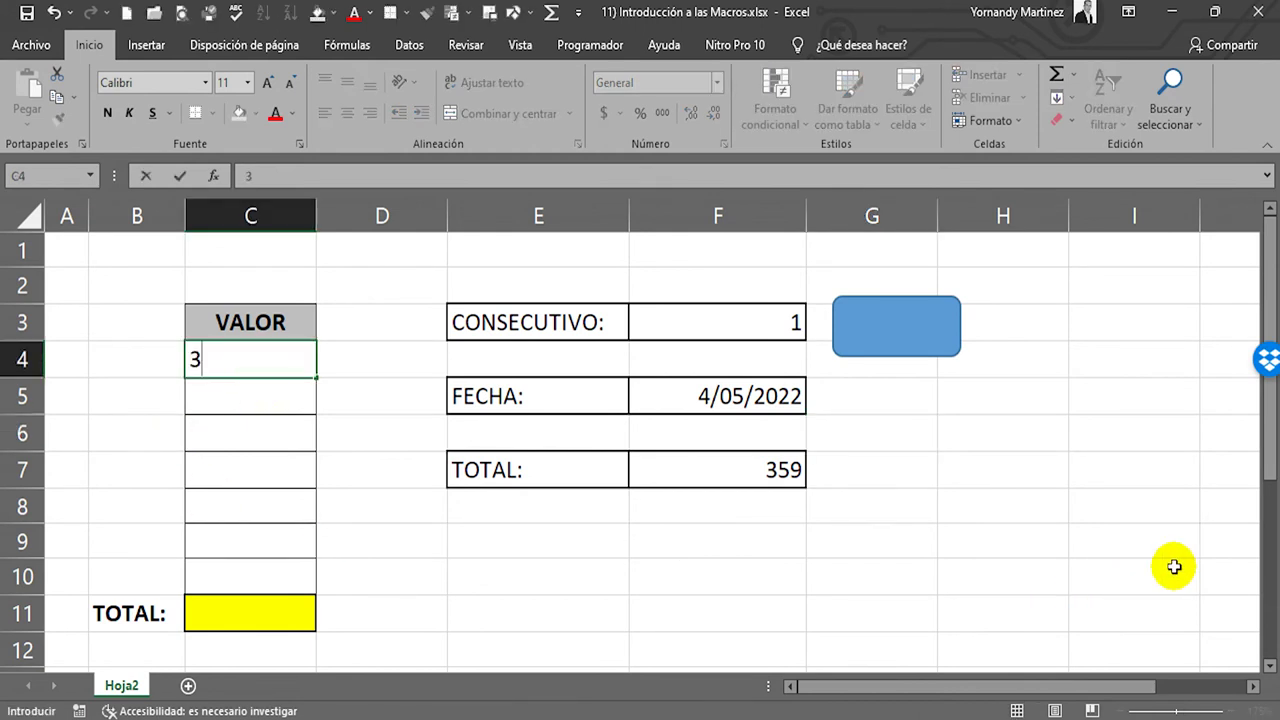
{"action": "key", "text": "Tab"}
{"action": "type", "text": "4"}
{"action": "key", "text": "Left"}
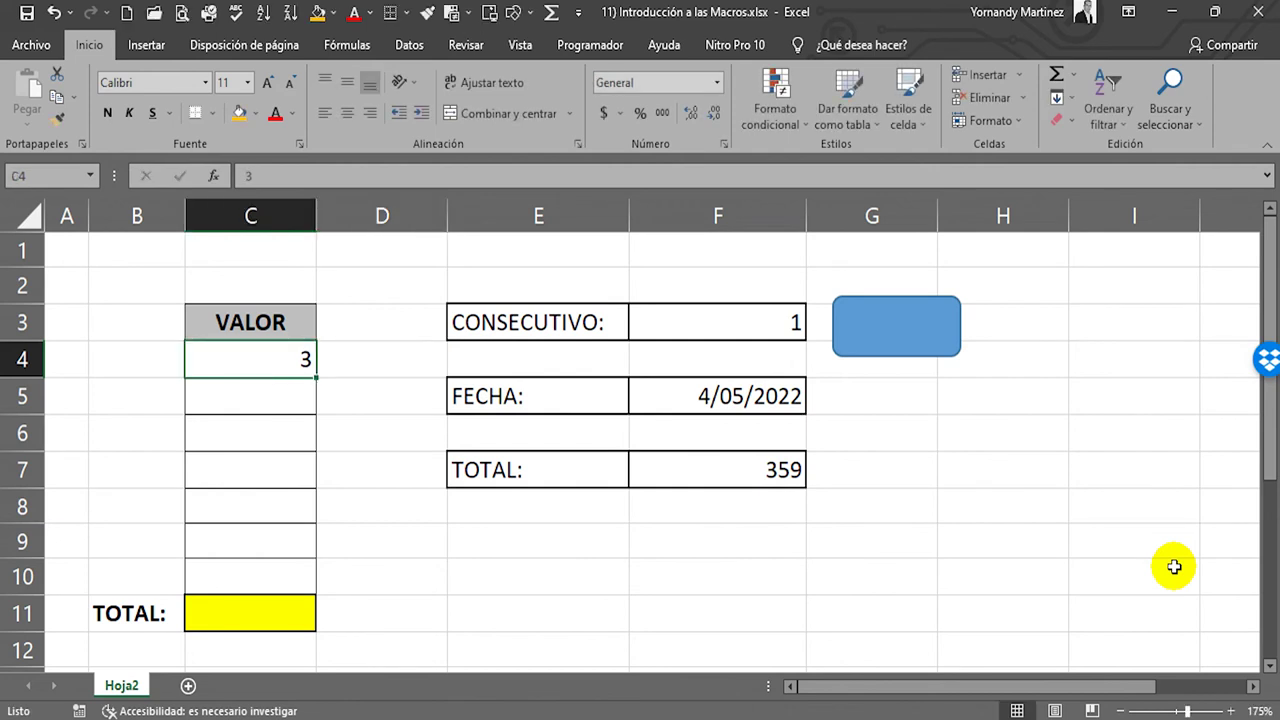
{"action": "key", "text": "Down"}
{"action": "type", "text": "5"}
{"action": "key", "text": "Return"}
{"action": "type", "text": "6"}
{"action": "key", "text": "Return"}
{"action": "type", "text": "7"}
{"action": "key", "text": "Return"}
{"action": "type", "text": "8 9"}
{"action": "key", "text": "Return"}
{"action": "type", "text": "3"}
{"action": "key", "text": "Return"}
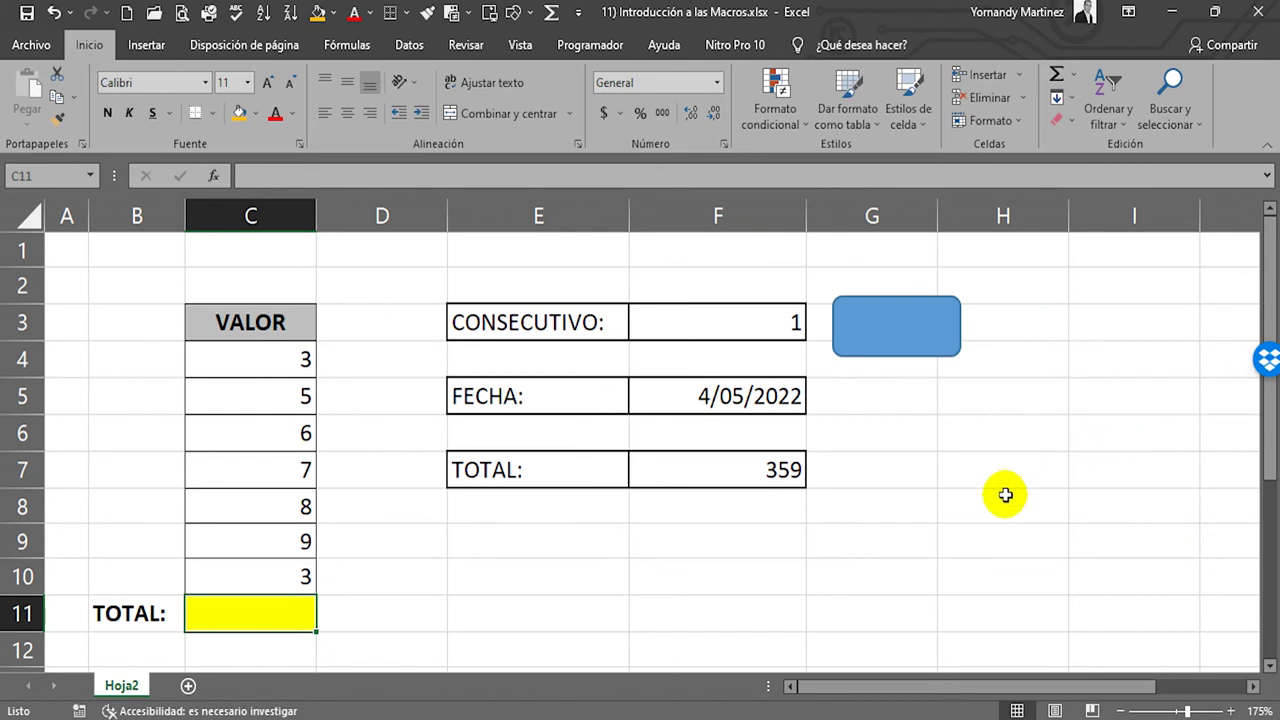
{"action": "left_click", "coordinate": [390, 622]}
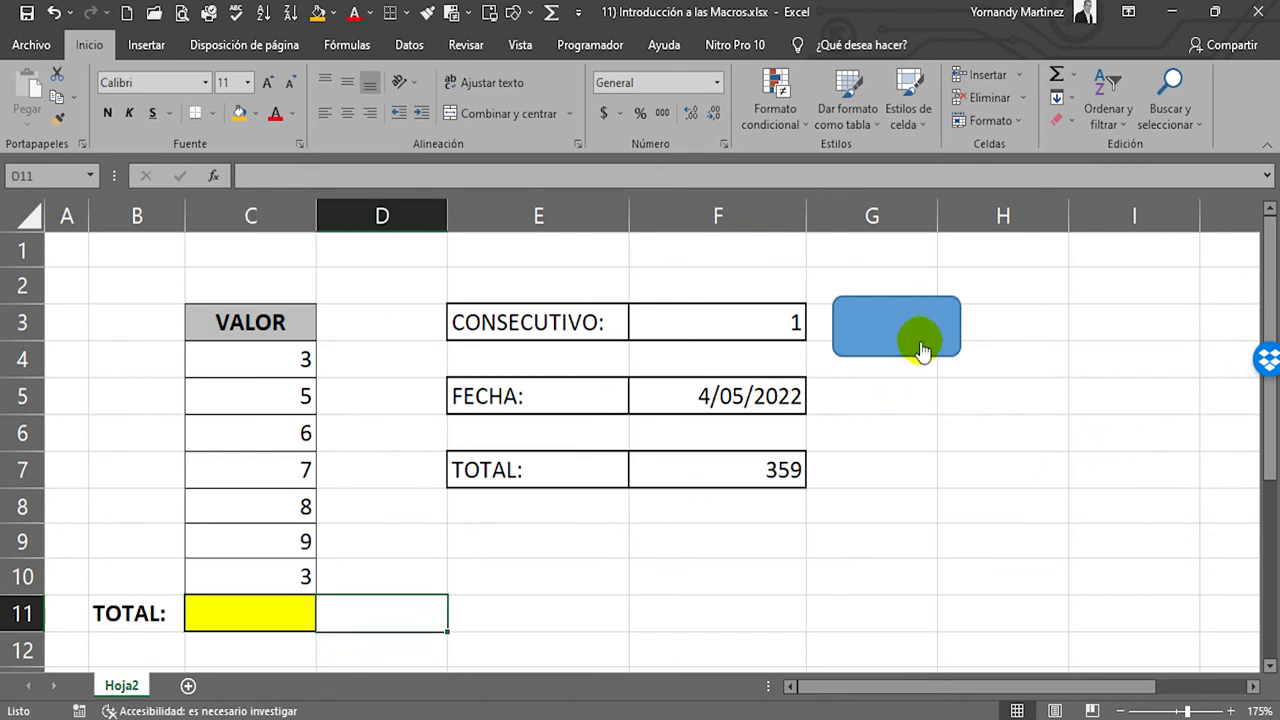
Step: Check the sum of the VALOR entries in C4:C10 and inspect the current TOTAL, CONSECUTIVO and FECHA cells
{"action": "left_click_drag", "start_coordinate": [300, 365], "coordinate": [287, 569]}
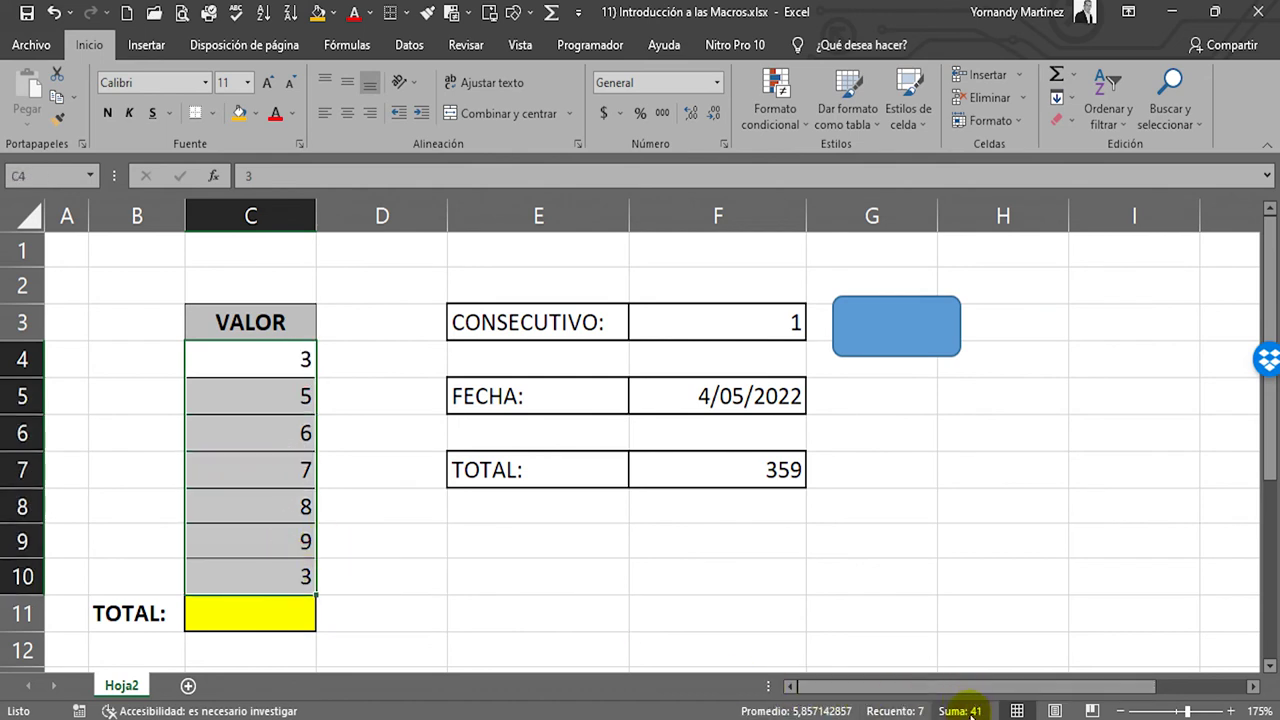
{"action": "left_click", "coordinate": [820, 586]}
{"action": "left_click", "coordinate": [786, 472]}
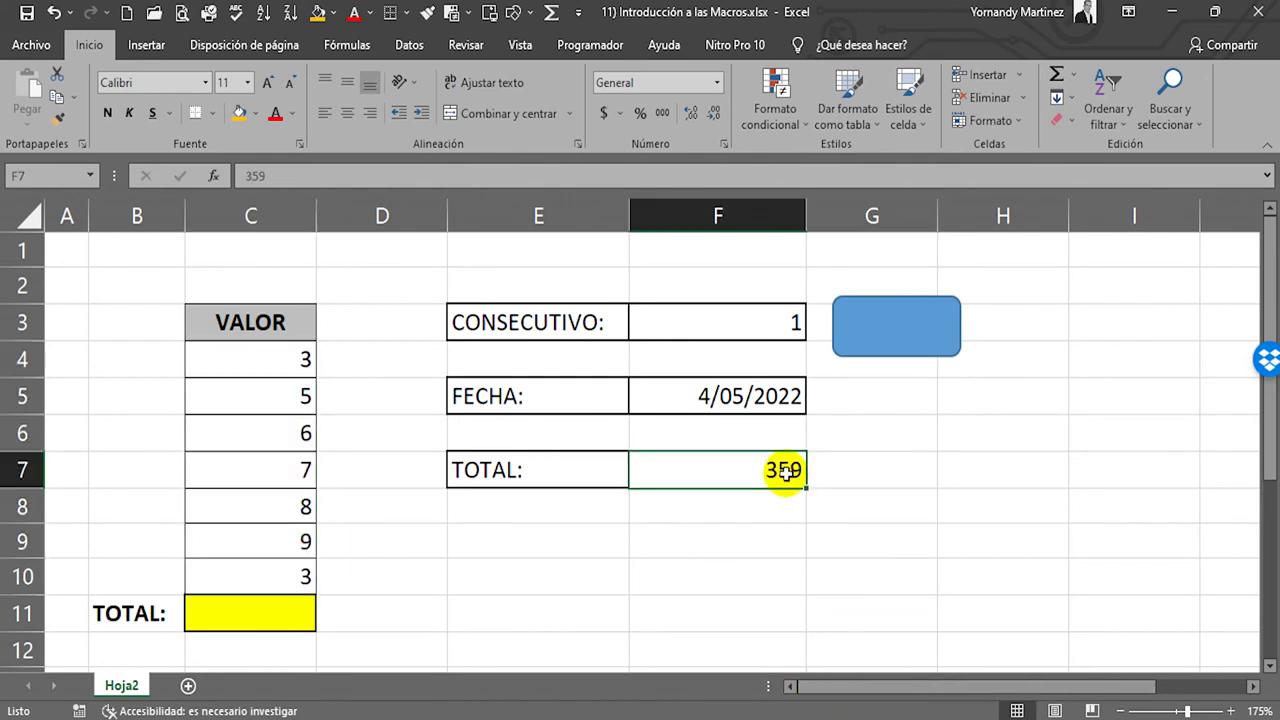
{"action": "left_click", "coordinate": [741, 322]}
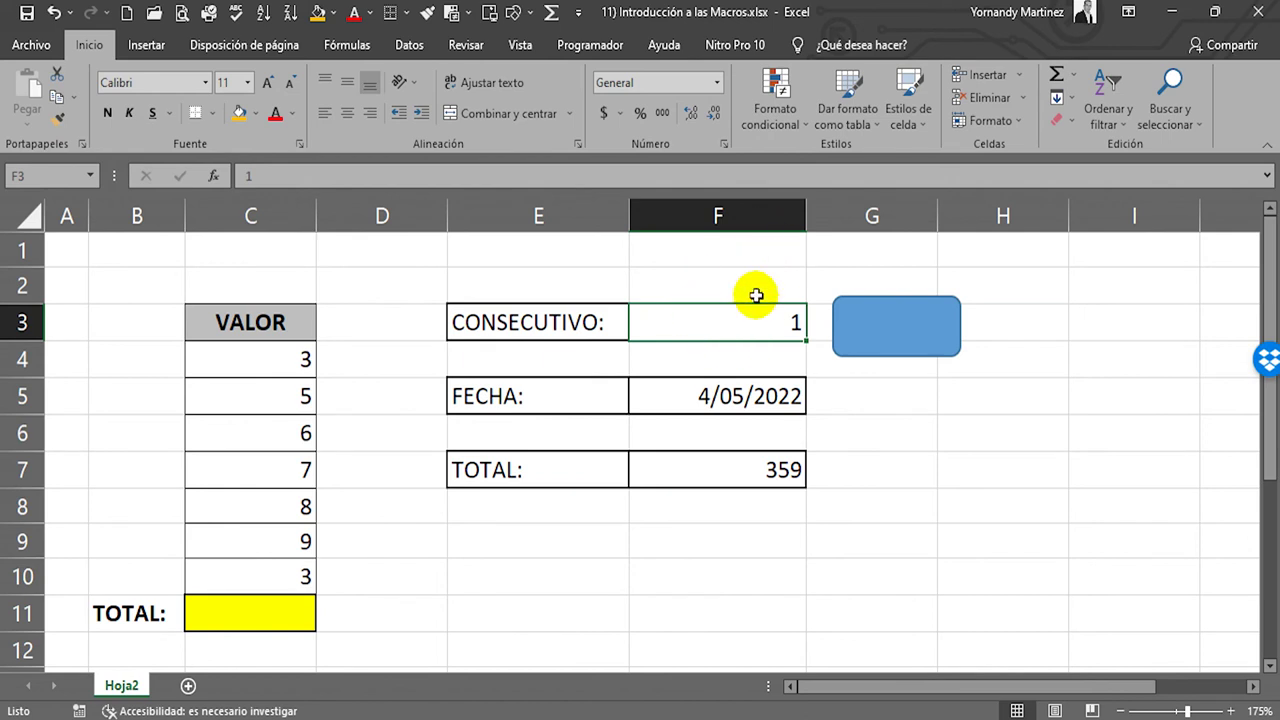
{"action": "left_click", "coordinate": [707, 398]}
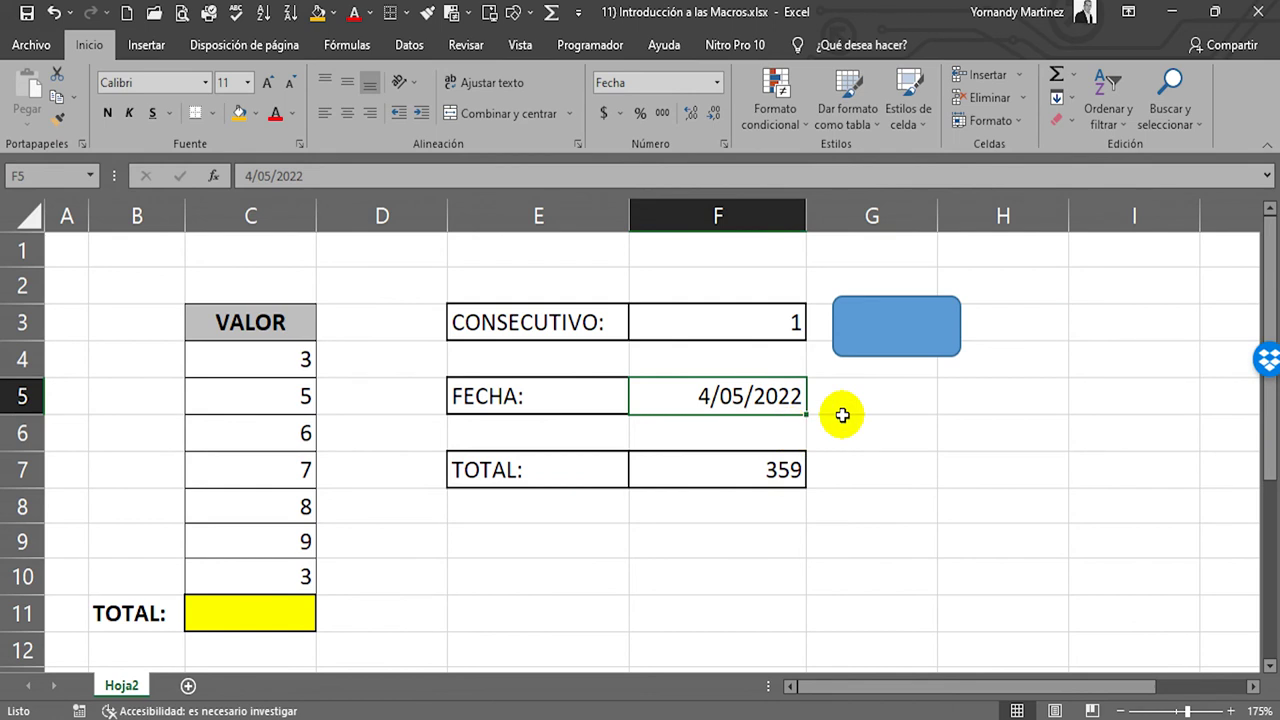
Step: Run the PRUEBA macro from the rounded rectangle and check the TOTAL, CONSECUTIVO and FECHA cells
{"action": "left_click", "coordinate": [903, 337]}
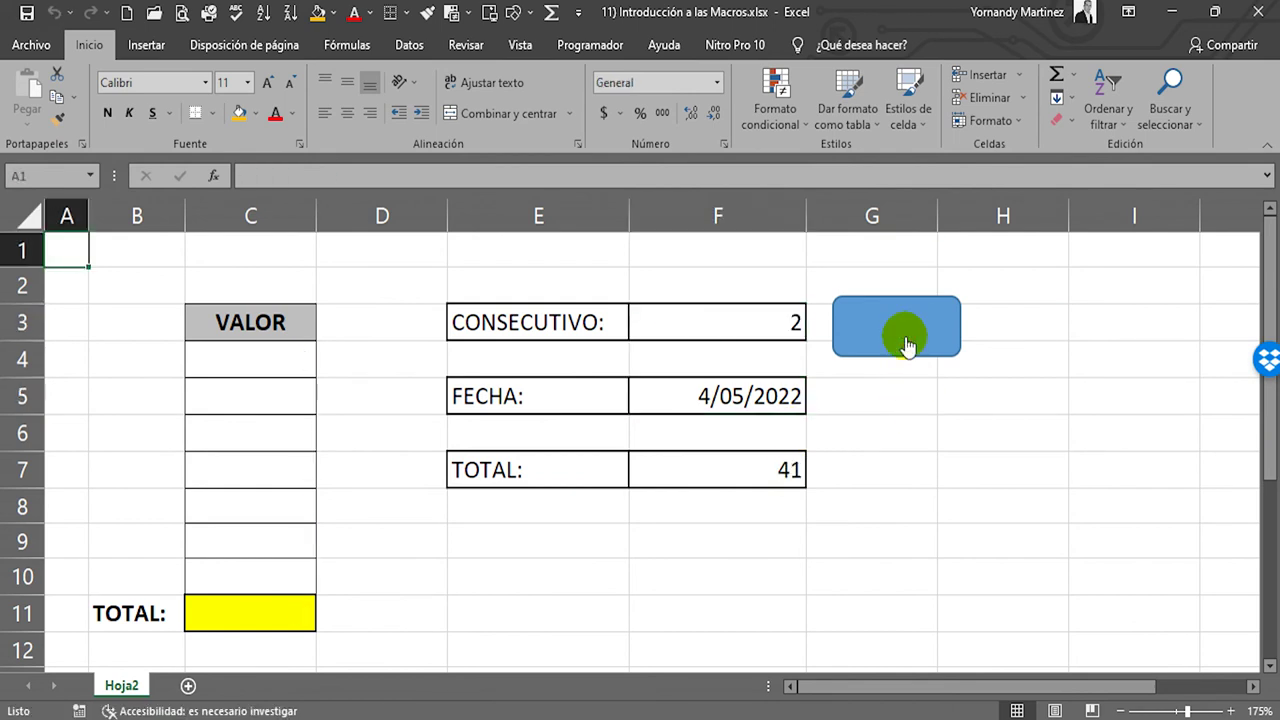
{"action": "left_click", "coordinate": [776, 471]}
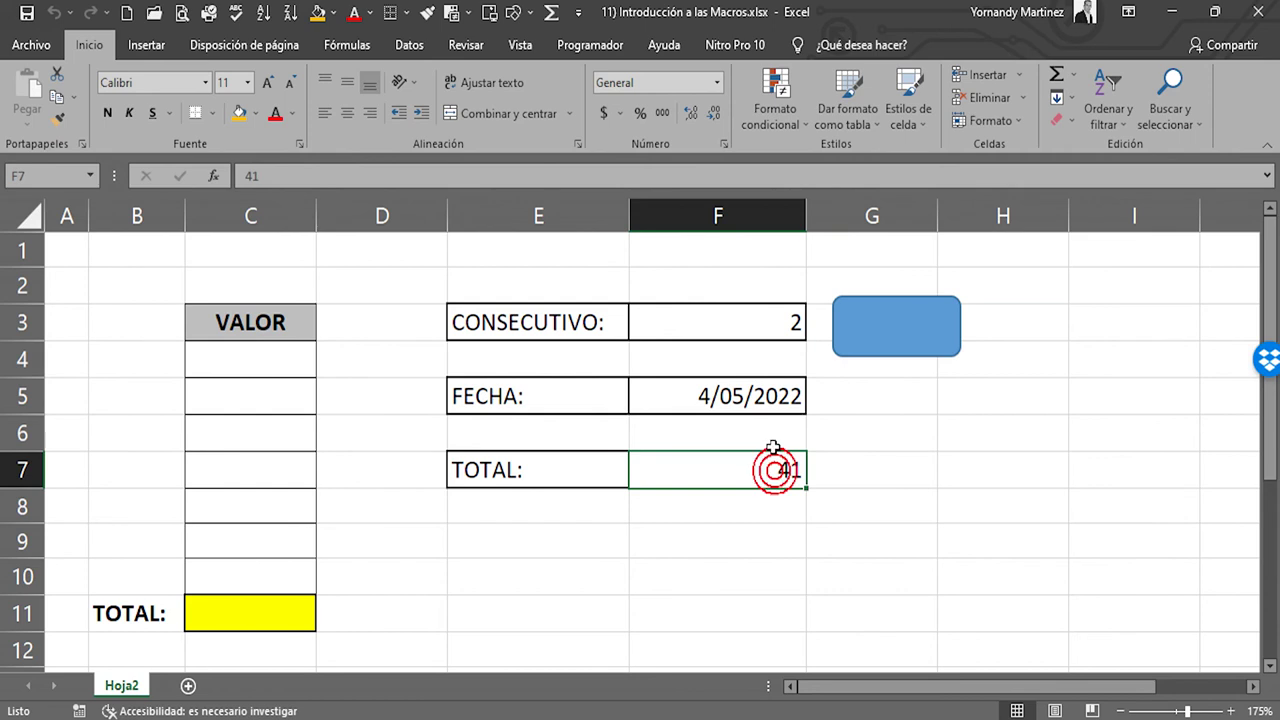
{"action": "left_click", "coordinate": [779, 323]}
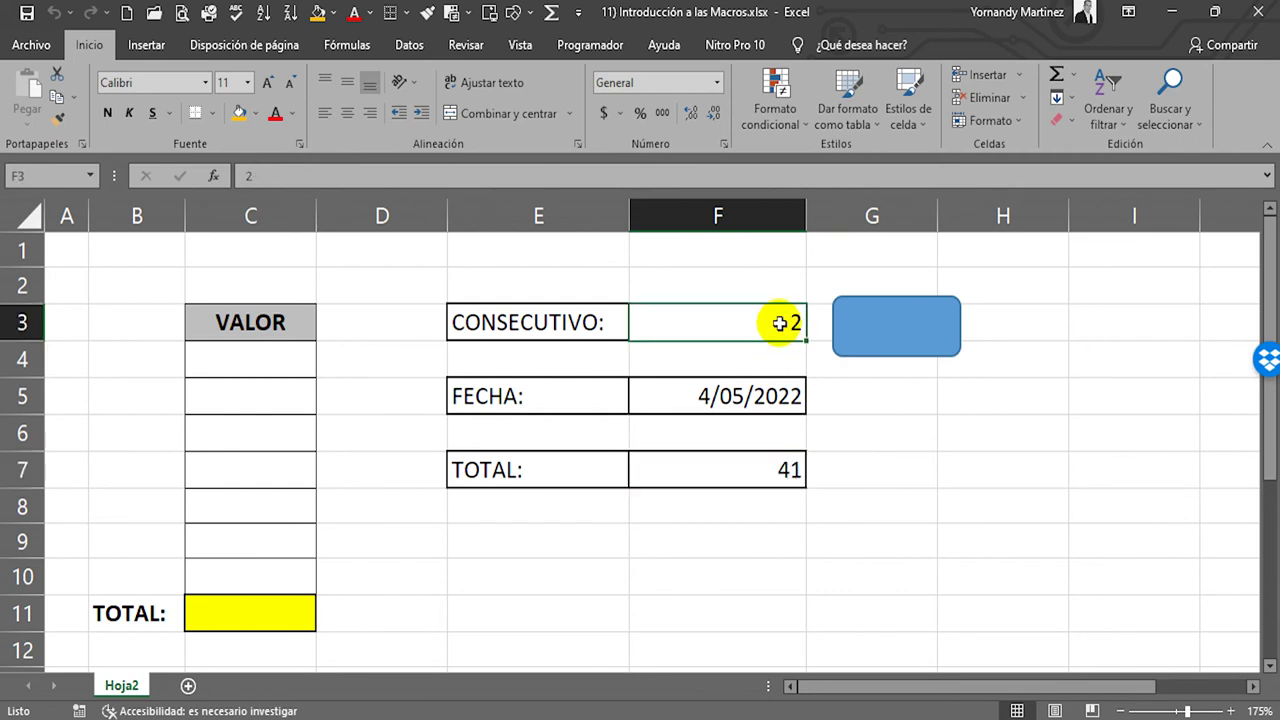
{"action": "left_click", "coordinate": [734, 397]}
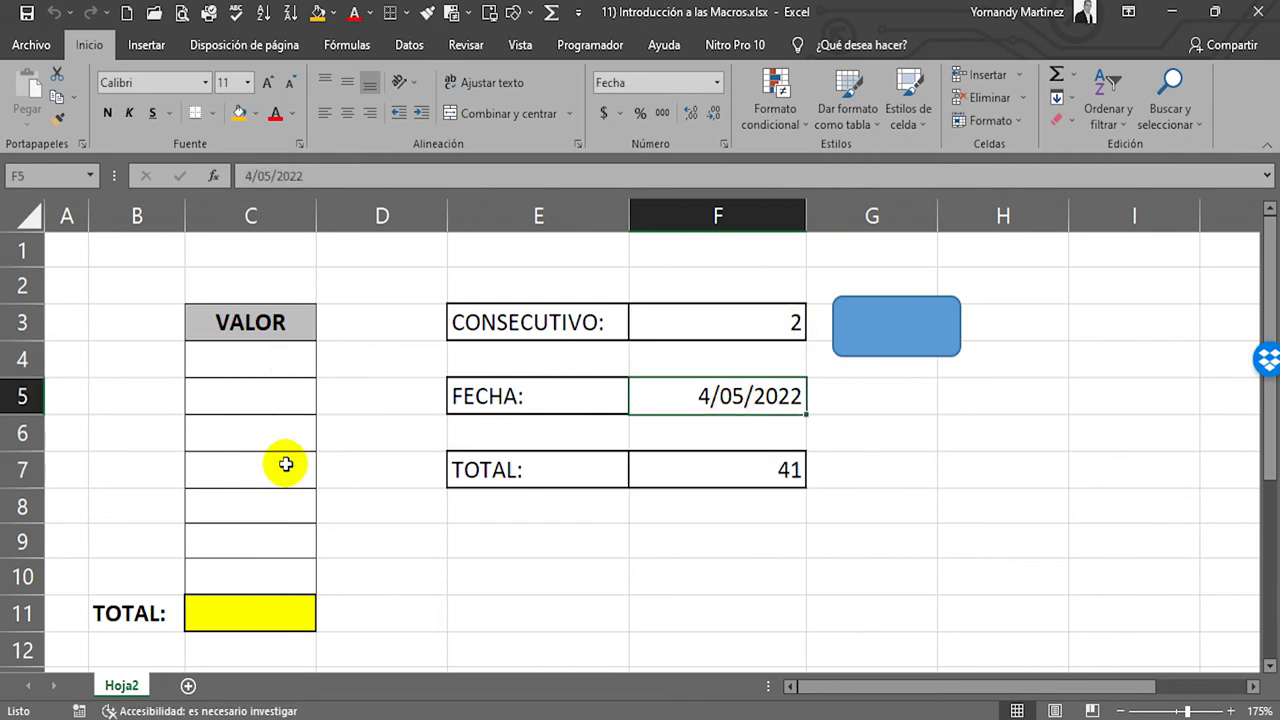
Step: Fill the VALOR column C4:C10 with the values 54, 6, 7, 97, 34, 5 and 6
{"action": "left_click", "coordinate": [289, 360]}
{"action": "type", "text": "54"}
{"action": "key", "text": "Return"}
{"action": "type", "text": "6"}
{"action": "key", "text": "Return"}
{"action": "type", "text": "7"}
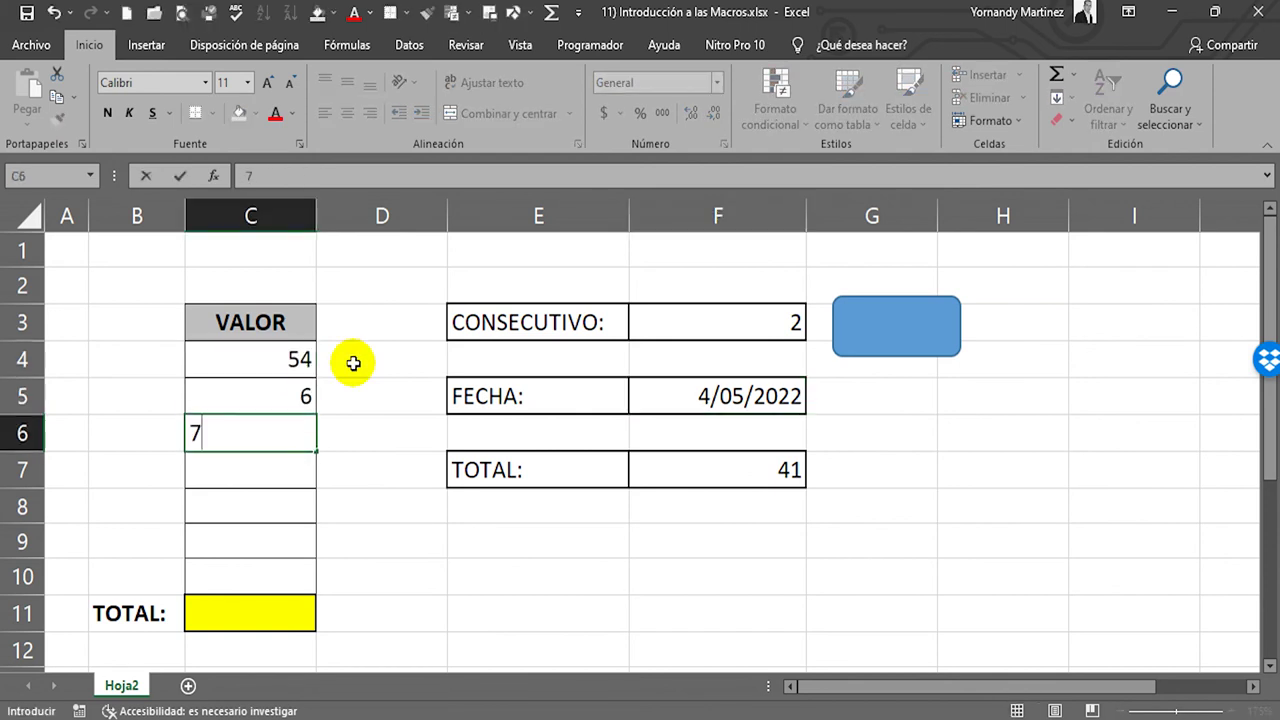
{"action": "key", "text": "Return"}
{"action": "type", "text": "97"}
{"action": "key", "text": "Return"}
{"action": "type", "text": "34"}
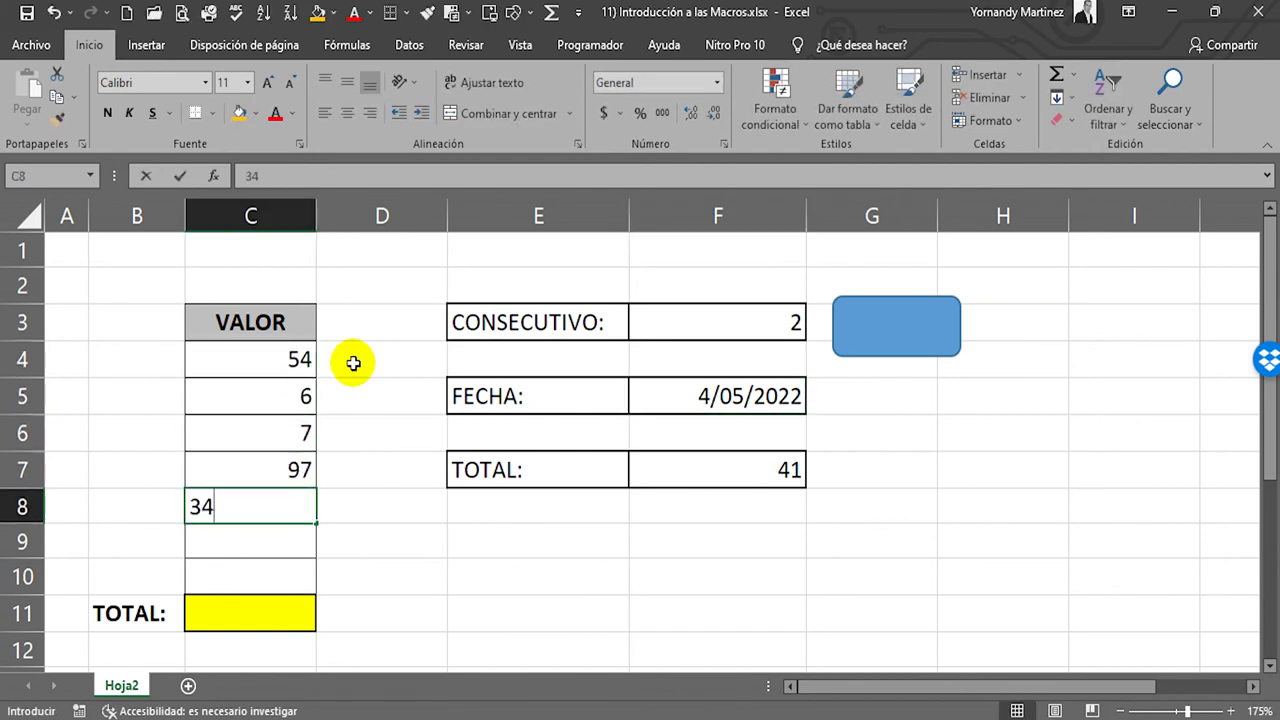
{"action": "key", "text": "Return"}
{"action": "type", "text": "5"}
{"action": "key", "text": "Return"}
{"action": "type", "text": "6"}
{"action": "key", "text": "Up"}
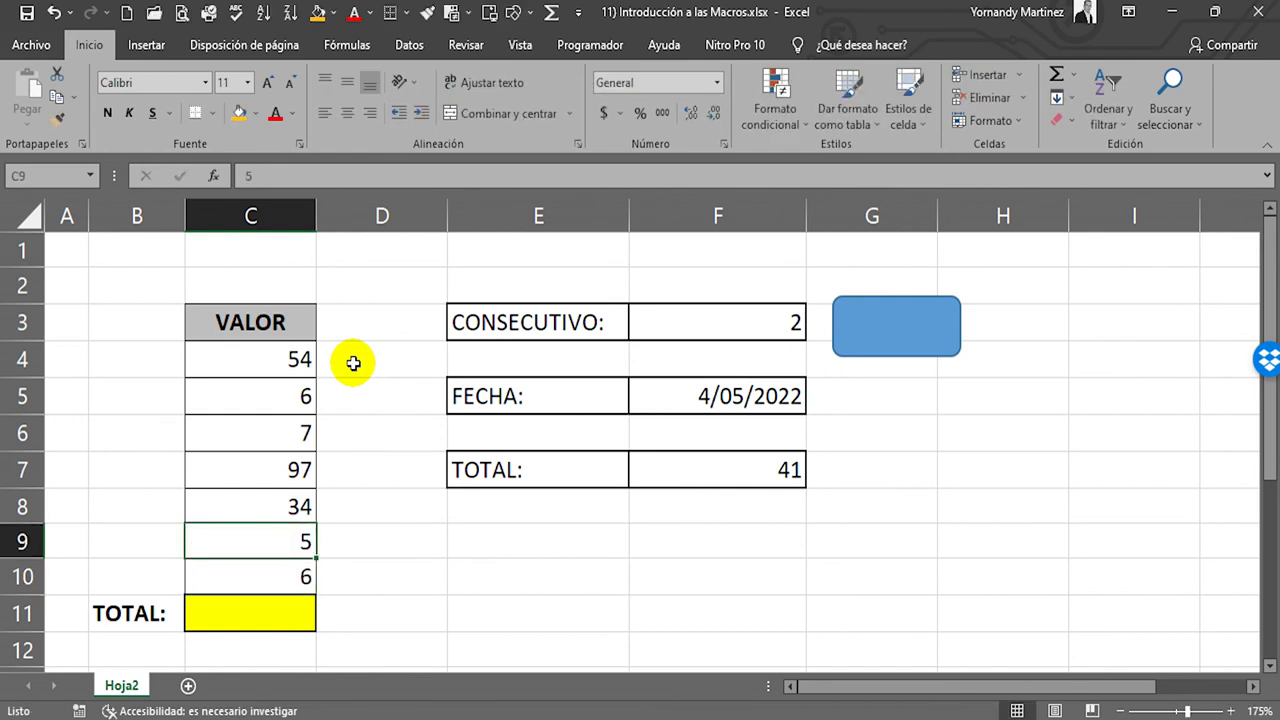
Step: Run the PRUEBA macro on the new VALOR entries using the rounded rectangle, and check the updated TOTAL and CONSECUTIVO
{"action": "left_click", "coordinate": [876, 343]}
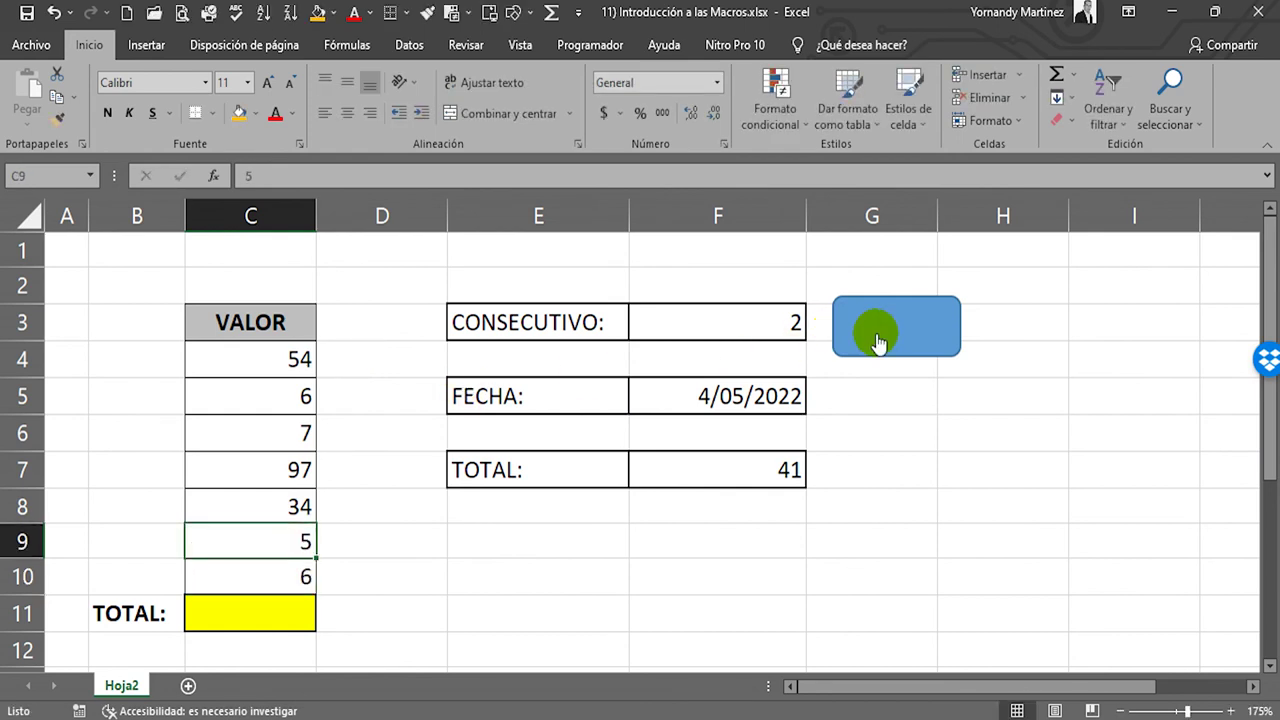
{"action": "left_click", "coordinate": [783, 478]}
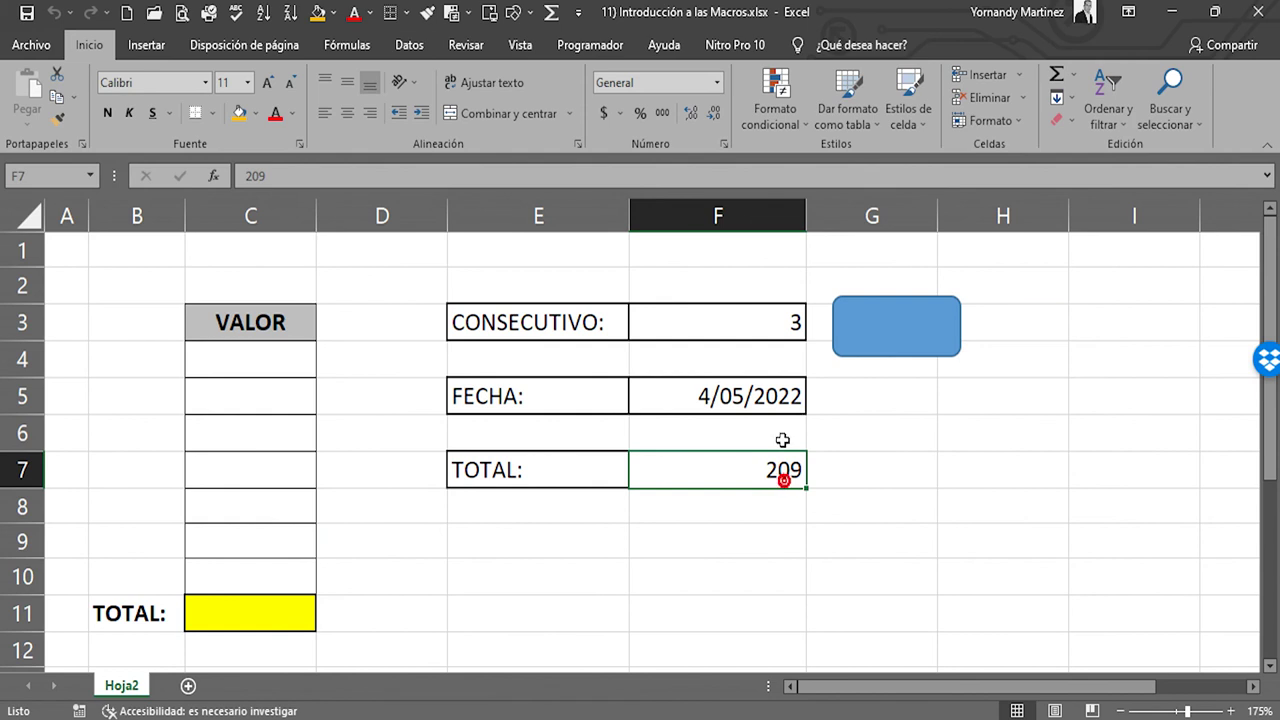
{"action": "left_click", "coordinate": [783, 300]}
Step: Run the PRUEBA macro thirteen more times in a row from the rounded rectangle with VALOR empty, then select cell B1
{"action": "left_click", "coordinate": [886, 337]}
{"action": "left_click", "coordinate": [886, 336]}
{"action": "left_click", "coordinate": [886, 336]}
{"action": "left_click", "coordinate": [886, 336]}
{"action": "left_click", "coordinate": [886, 336]}
{"action": "left_click", "coordinate": [886, 336]}
{"action": "left_click", "coordinate": [889, 339]}
{"action": "left_click", "coordinate": [889, 339]}
{"action": "left_click", "coordinate": [889, 339]}
{"action": "left_click", "coordinate": [889, 339]}
{"action": "left_click", "coordinate": [889, 339]}
{"action": "left_click", "coordinate": [889, 337]}
{"action": "left_click", "coordinate": [889, 337]}
{"action": "left_click", "coordinate": [114, 246]}
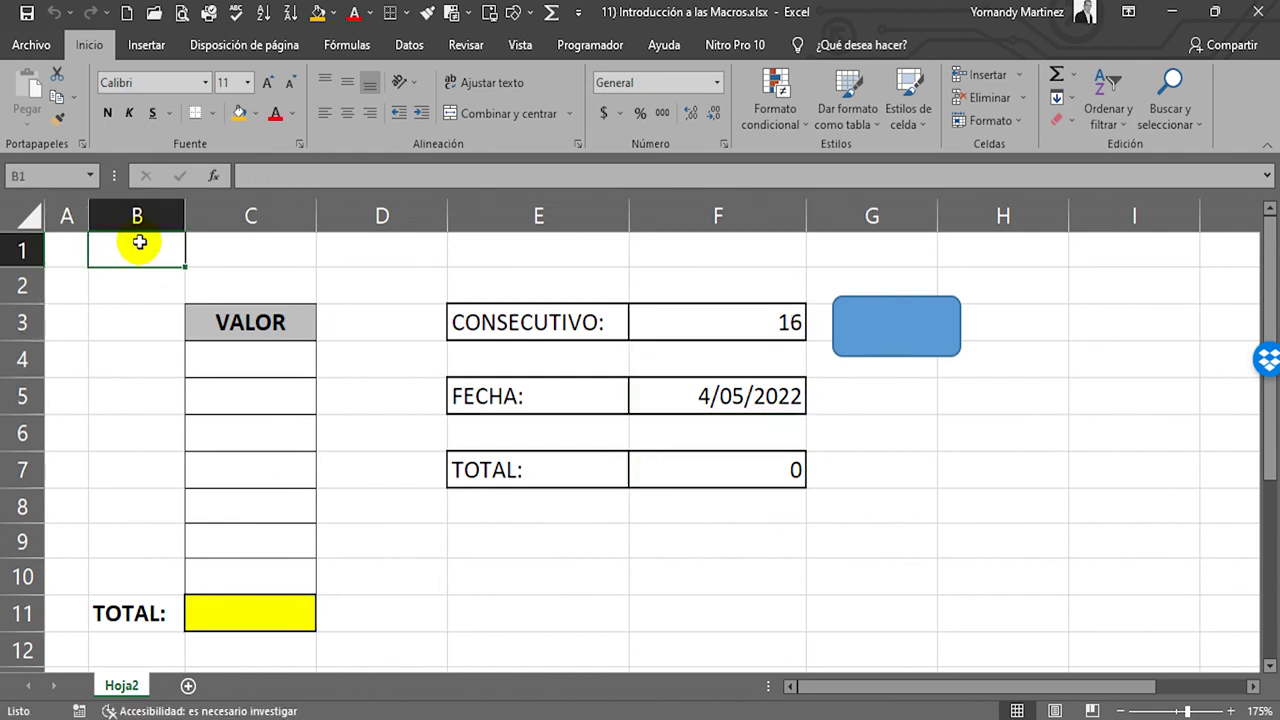